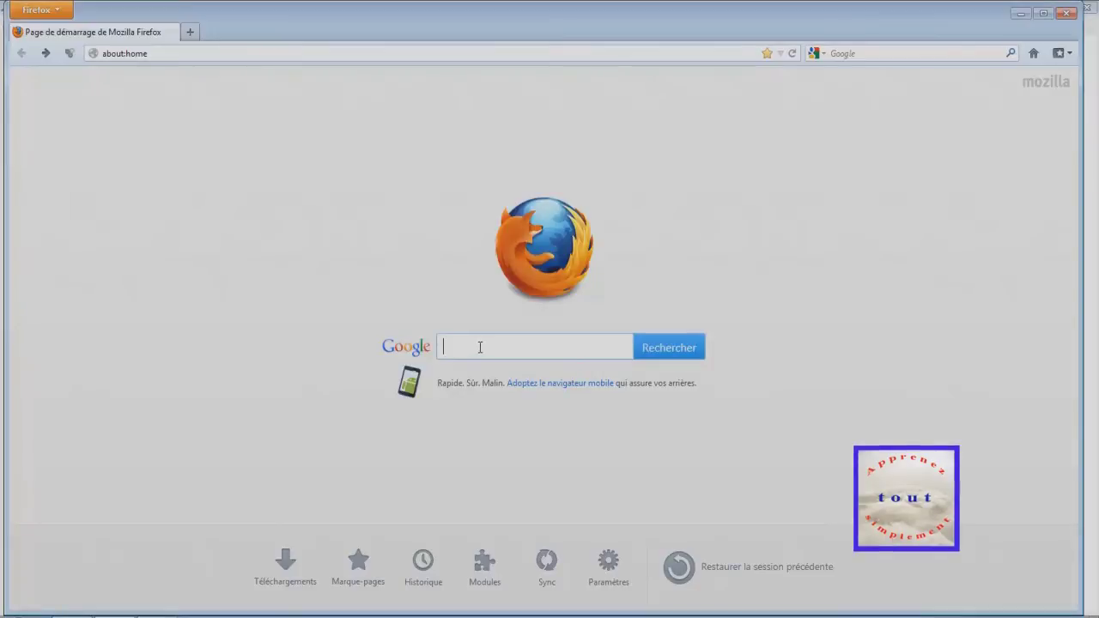
- Search the web for photoscape and open the 01net.com download page at the PhotoScape description
click(471, 369)
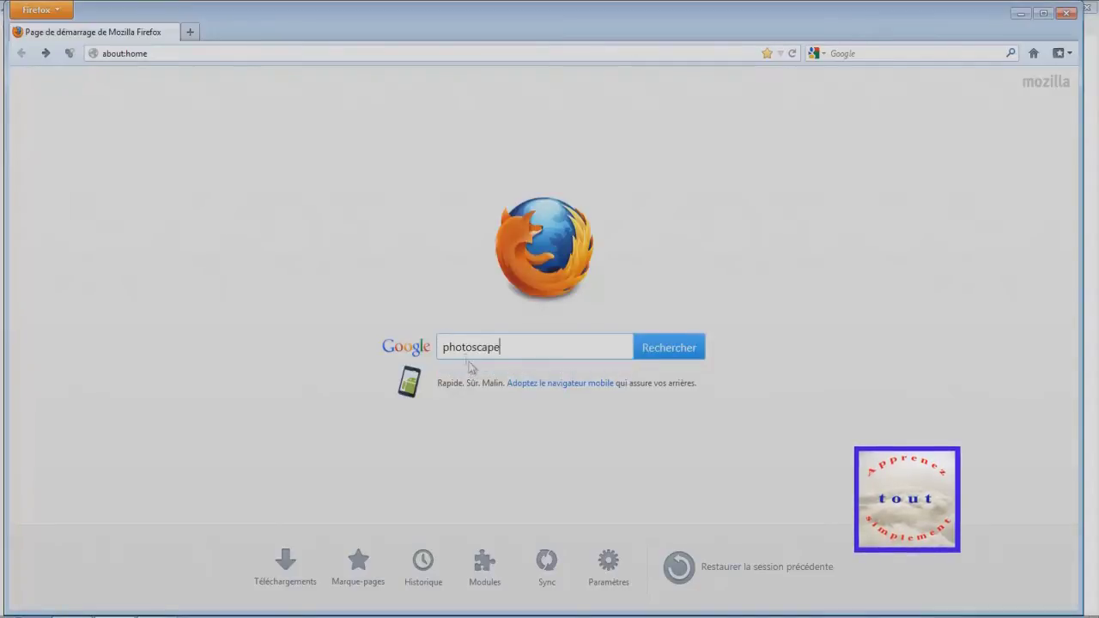
click(686, 359)
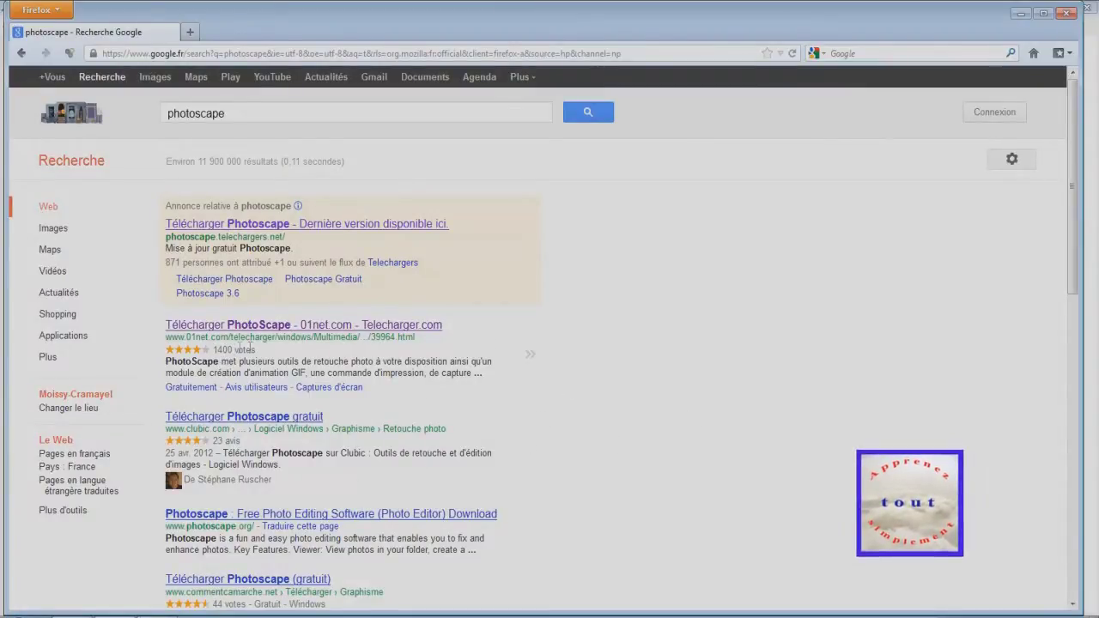
click(318, 326)
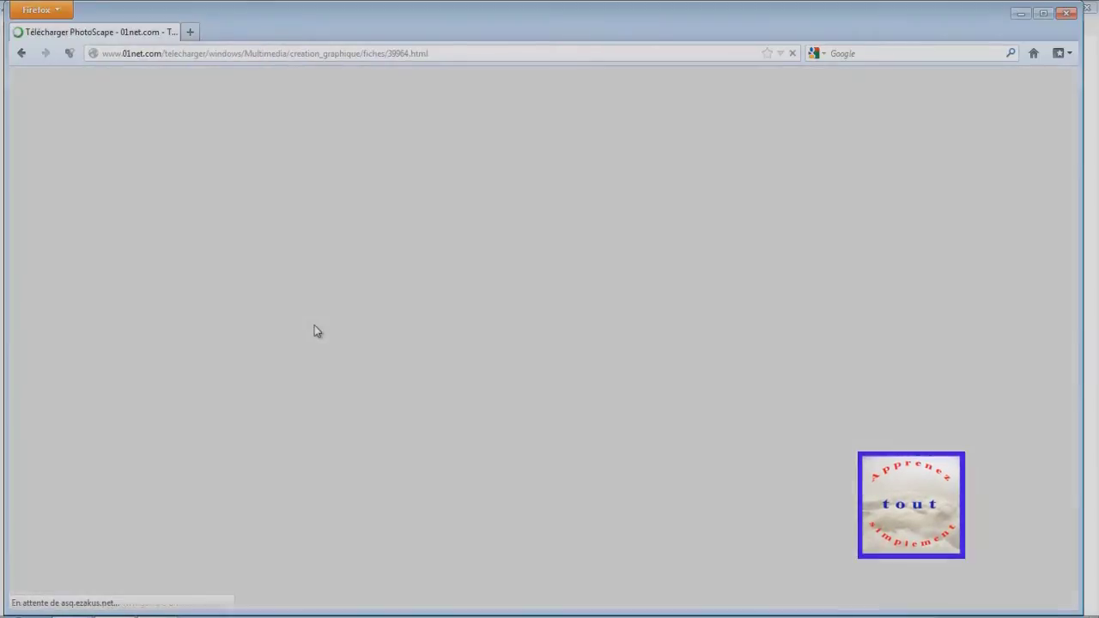
scroll(549, 481, down, 5)
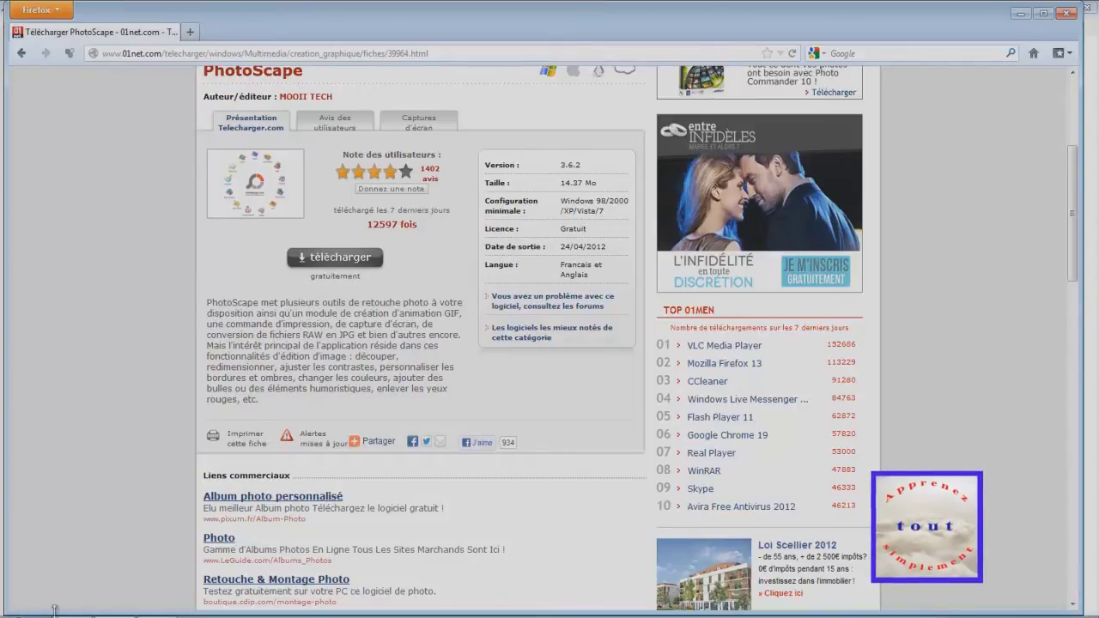
- Switch to PhotoScape, open its photo viewer and display IMG_4962.JPG full screen
mouse_move(25, 615)
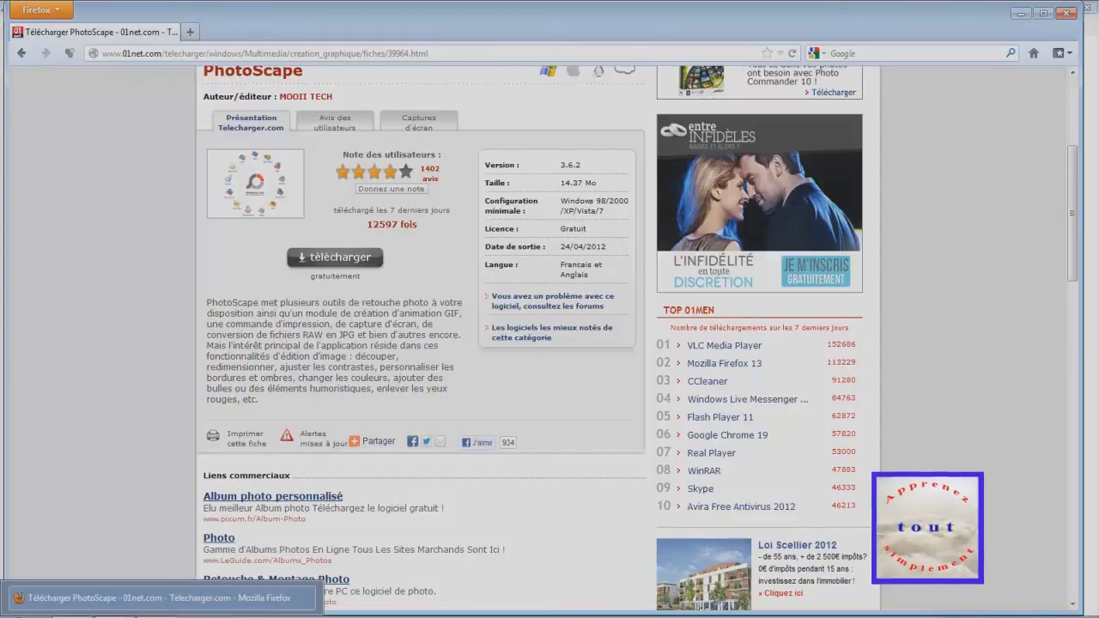
click(72, 615)
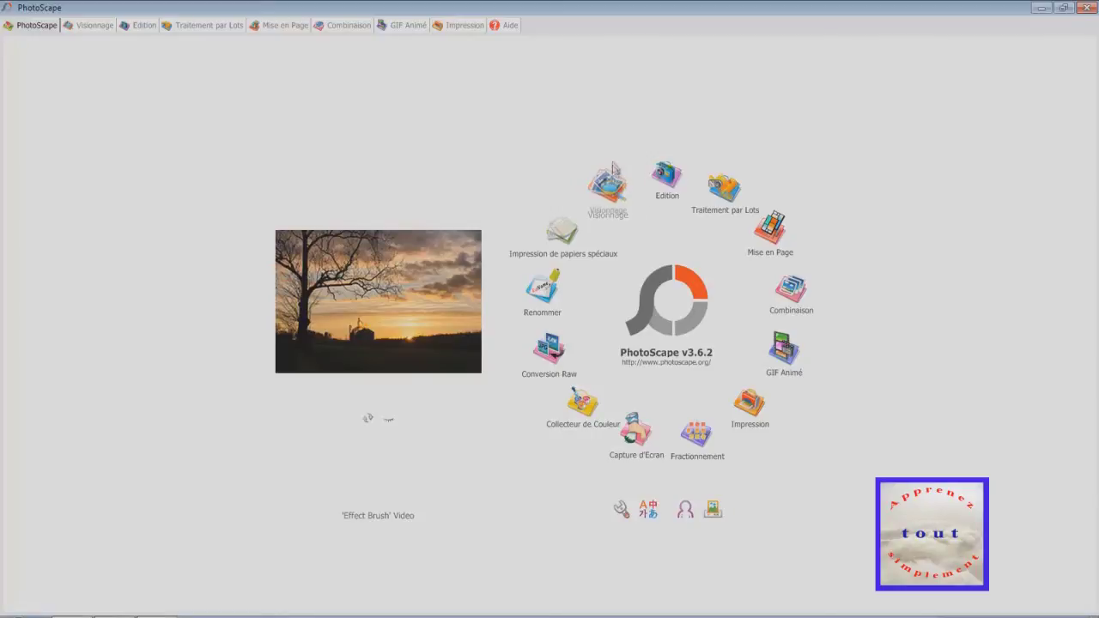
click(606, 197)
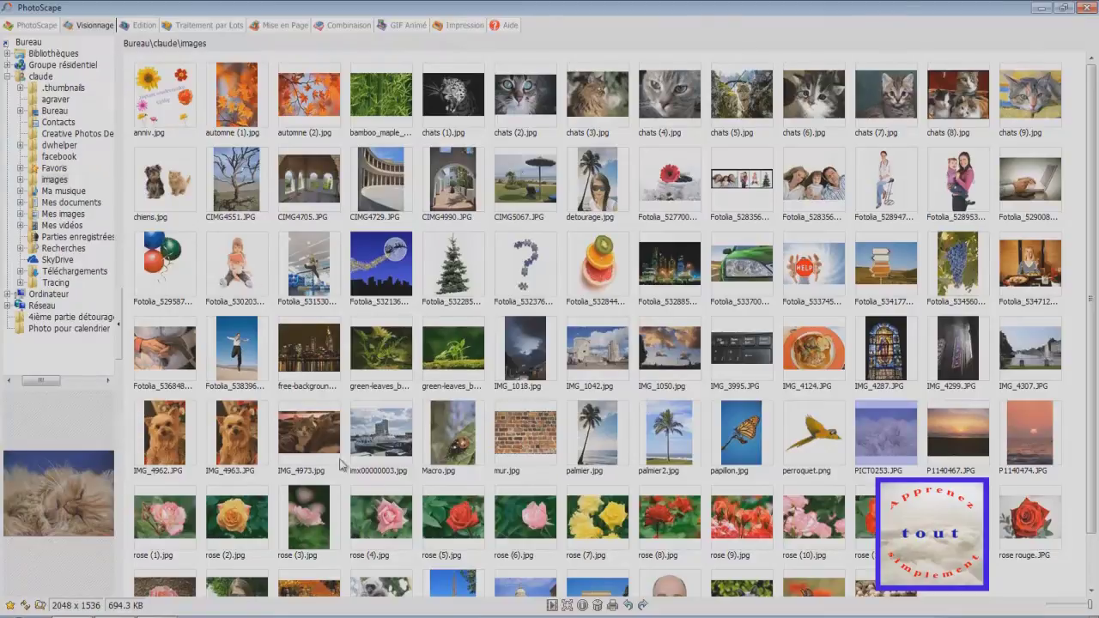
click(175, 442)
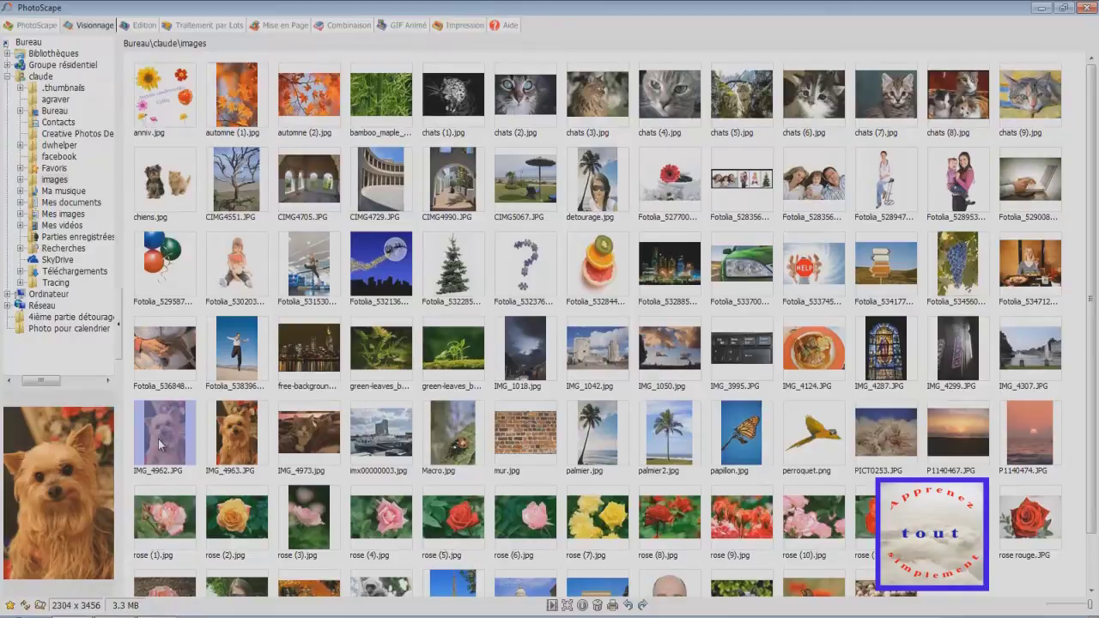
double_click(159, 442)
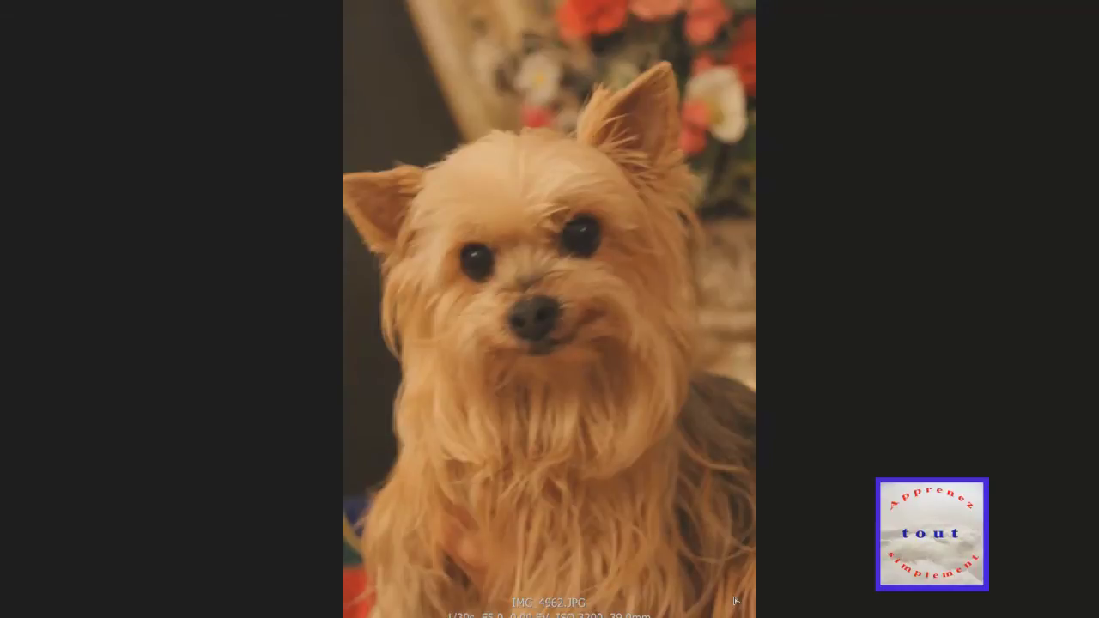
- Browse forward through the full-screen photos from IMG_4962.JPG to PICT0253.JPG
key(Right)
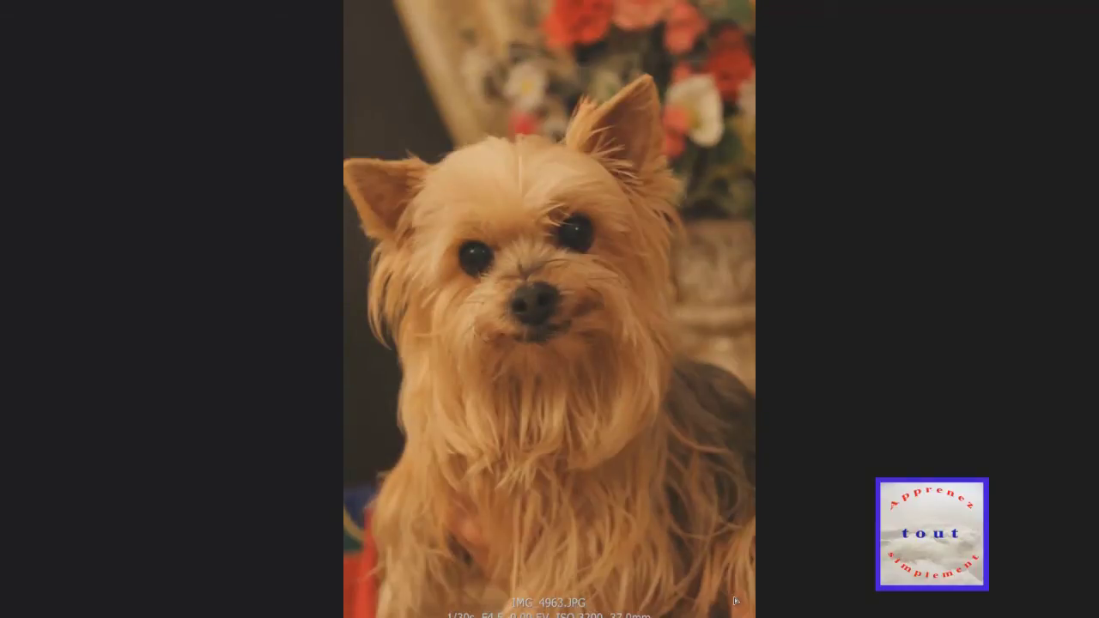
key(Right)
key(Right)
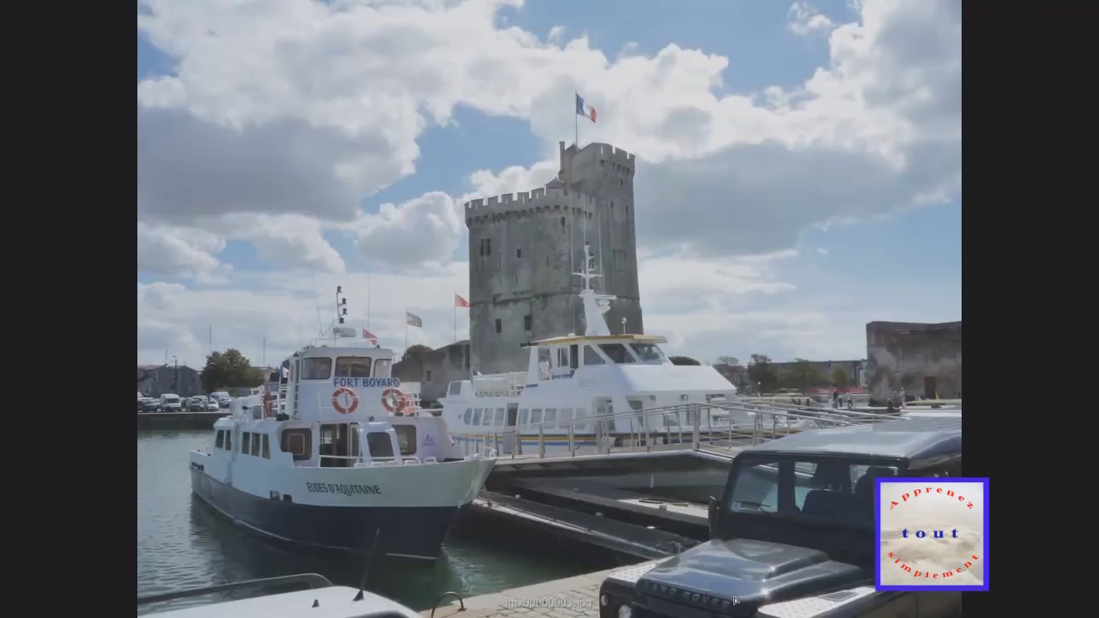
key(Right)
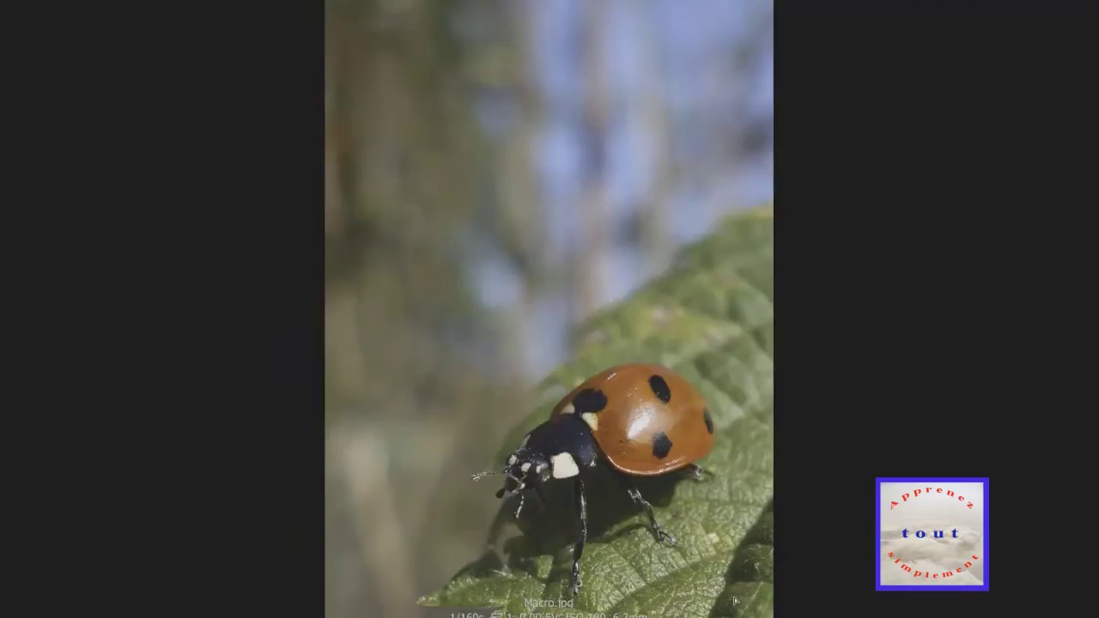
key(Right)
key(Right)
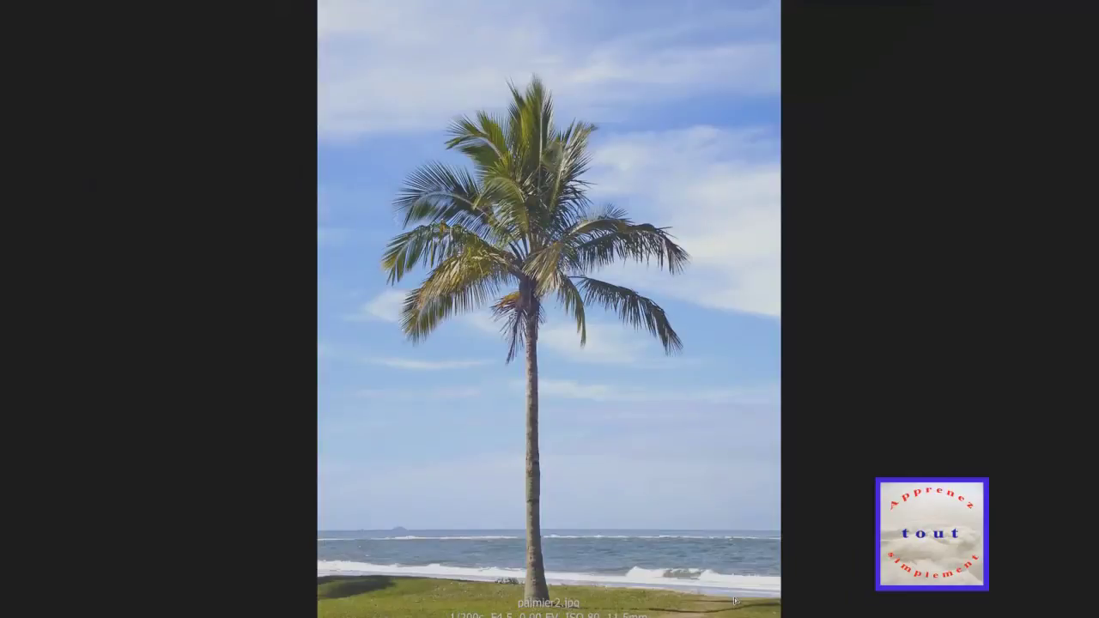
key(Right)
key(Right)
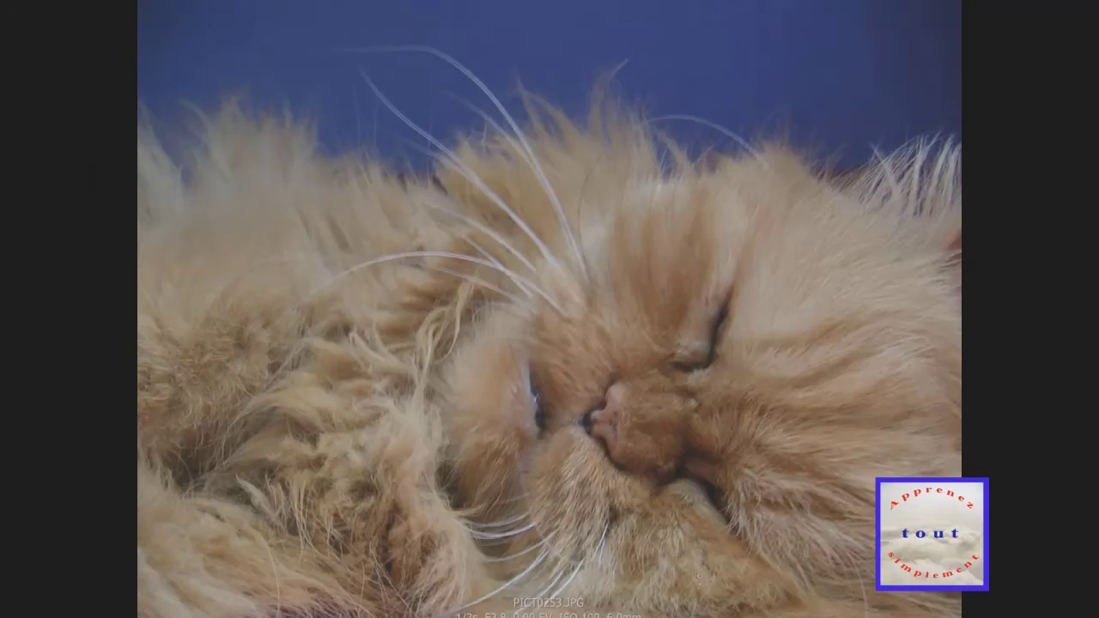
- Zoom in and out on the full-screen cat photo PICT0253.JPG, and return to the thumbnail view
key(plus)
key(minus)
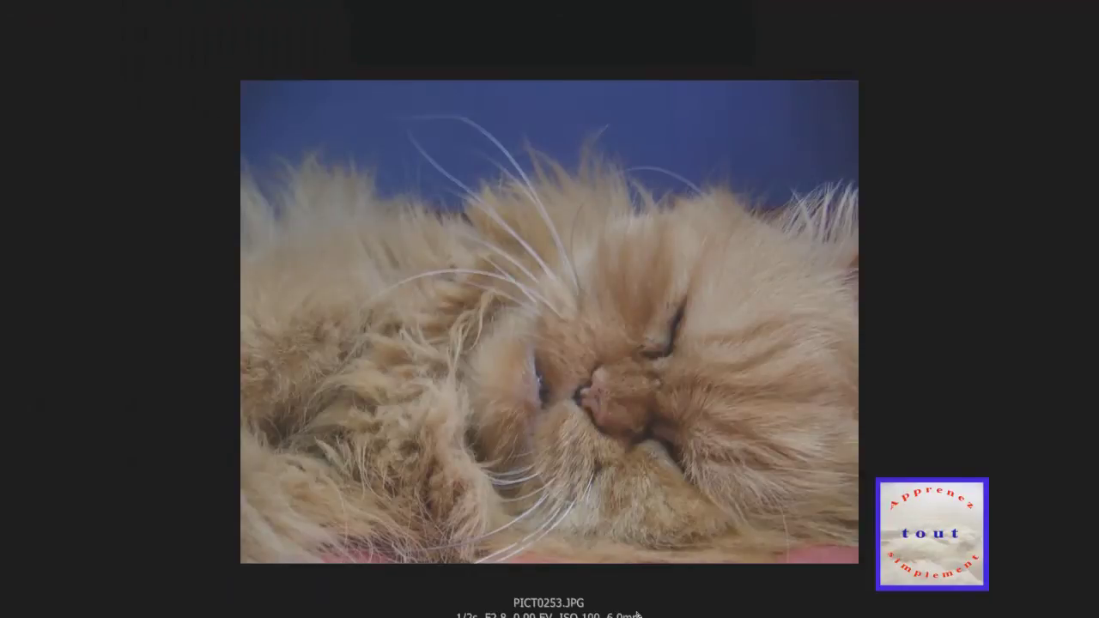
key(plus)
key(minus)
key(Escape)
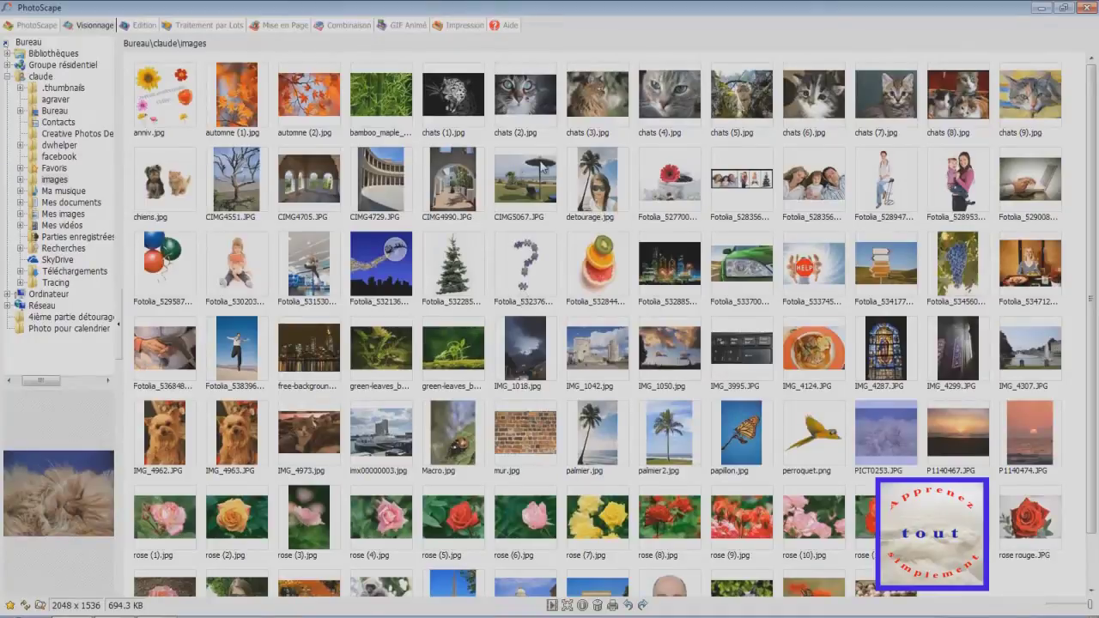
- Enlarge the image thumbnails in the photo editor and open free-background.jpg for editing
click(140, 25)
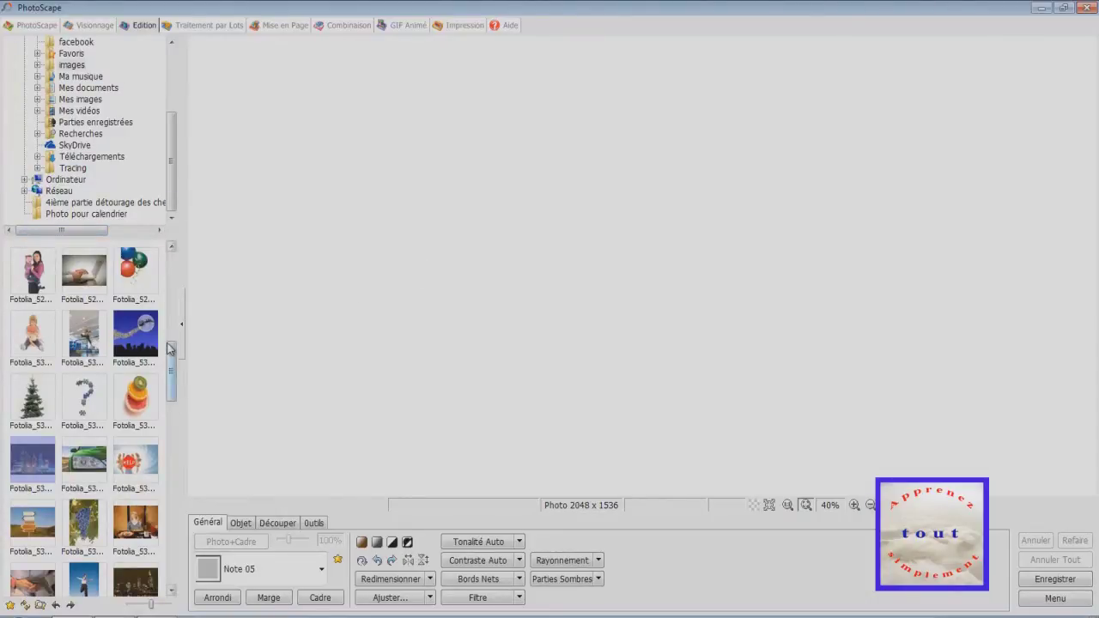
drag(169, 370, 150, 463)
mouse_move(152, 605)
mouse_down()
mouse_move(128, 607)
mouse_move(168, 604)
mouse_up()
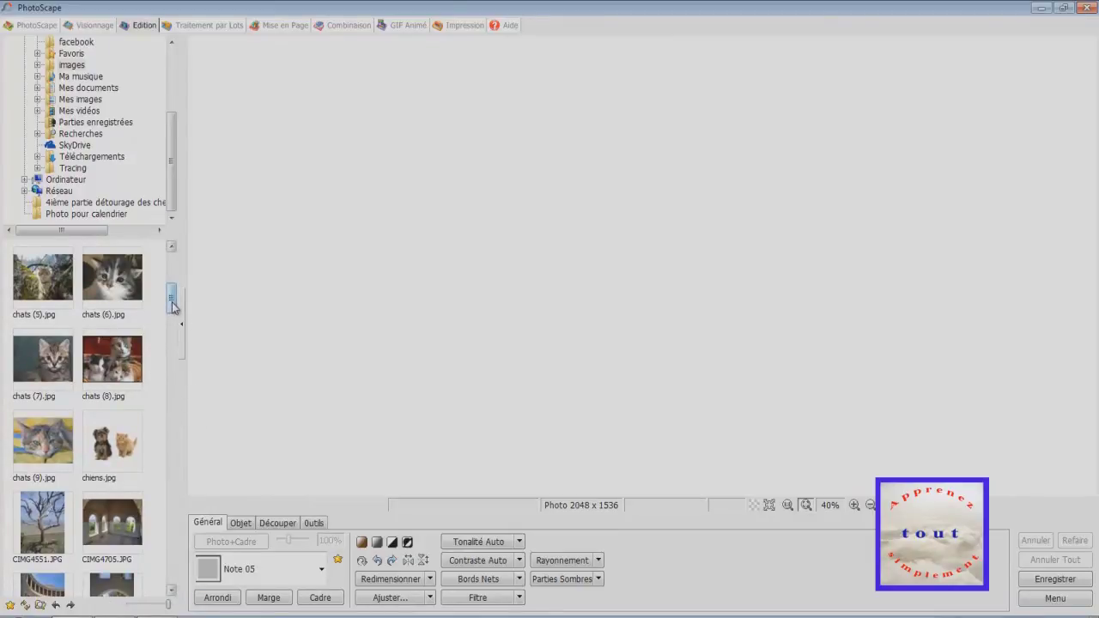
drag(172, 302, 174, 422)
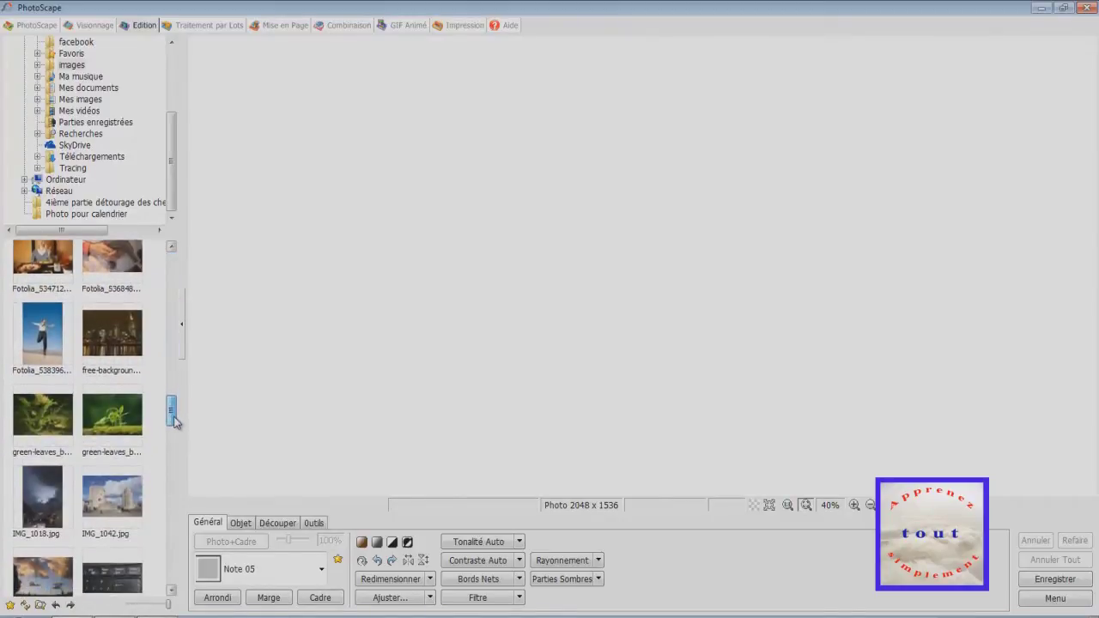
click(120, 342)
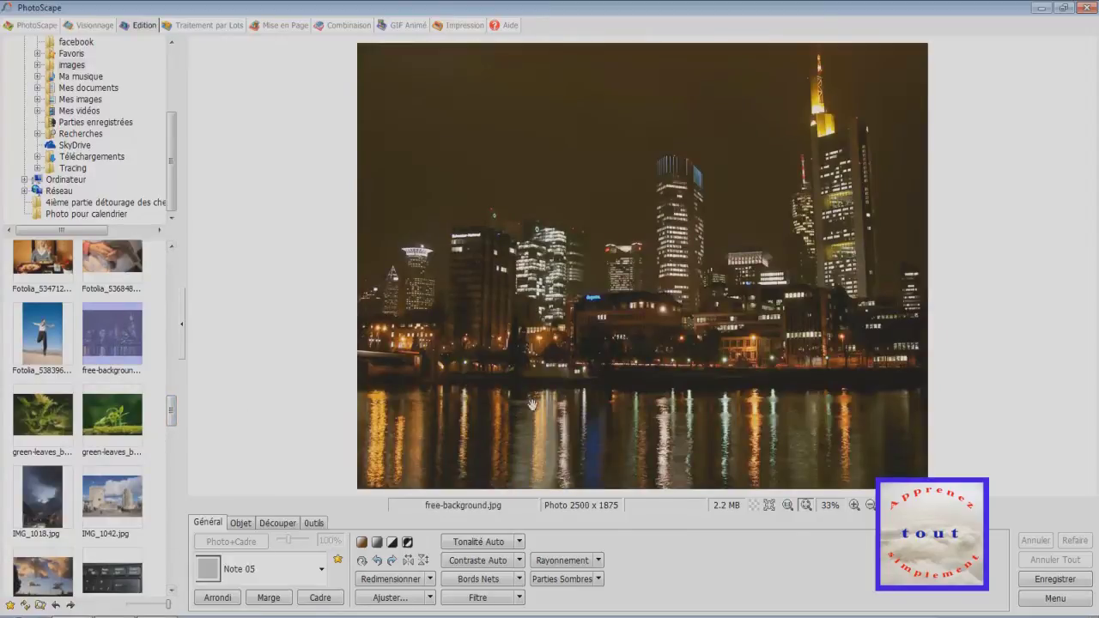
click(240, 526)
click(281, 527)
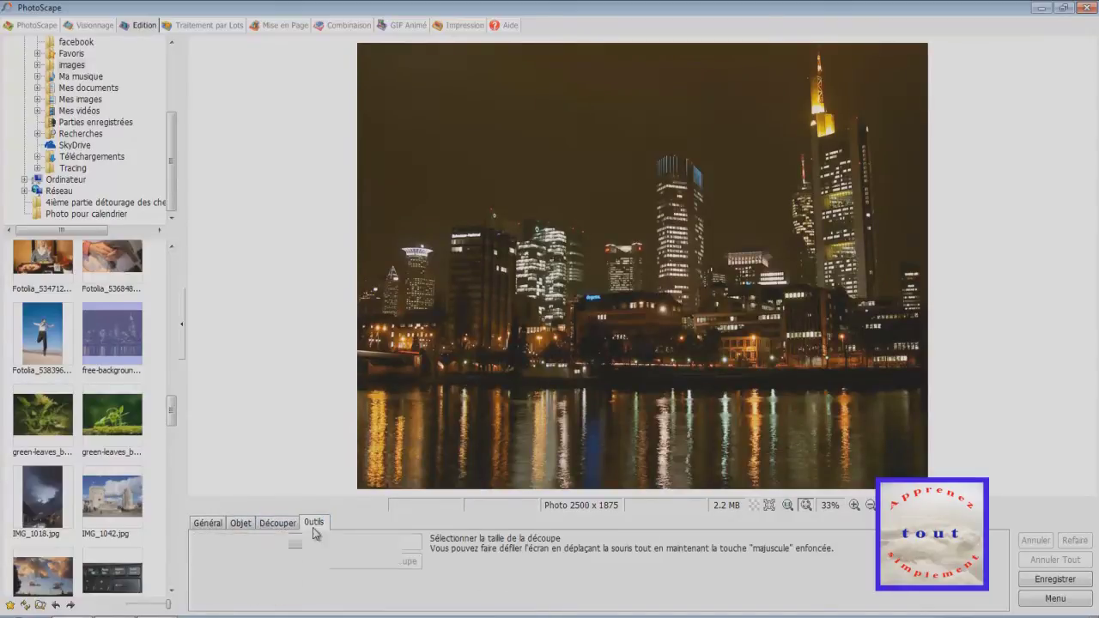
click(315, 525)
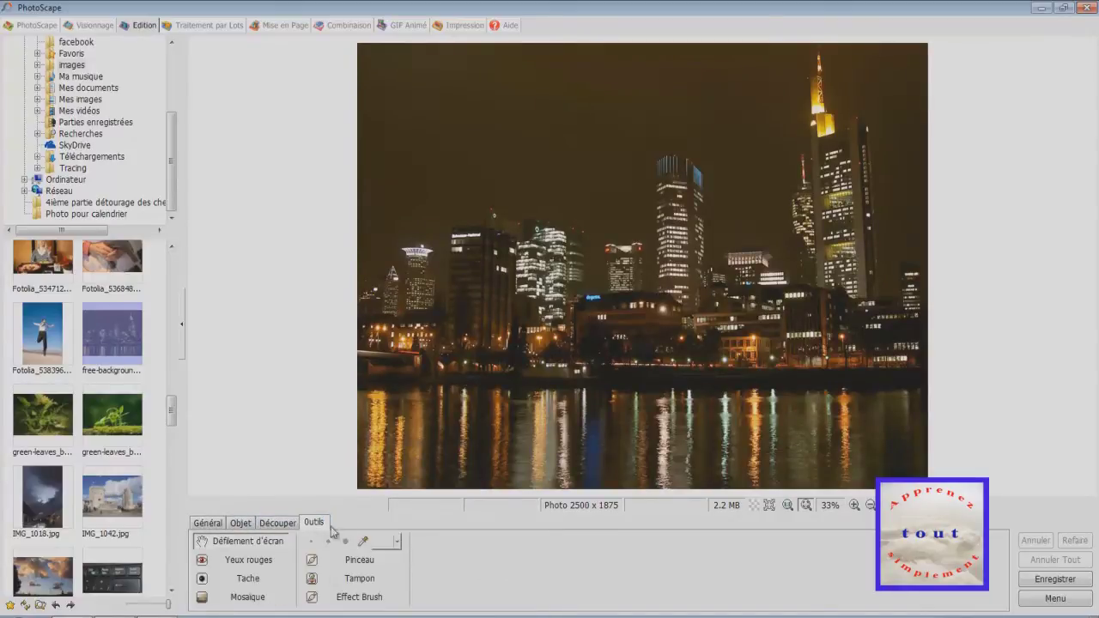
click(206, 525)
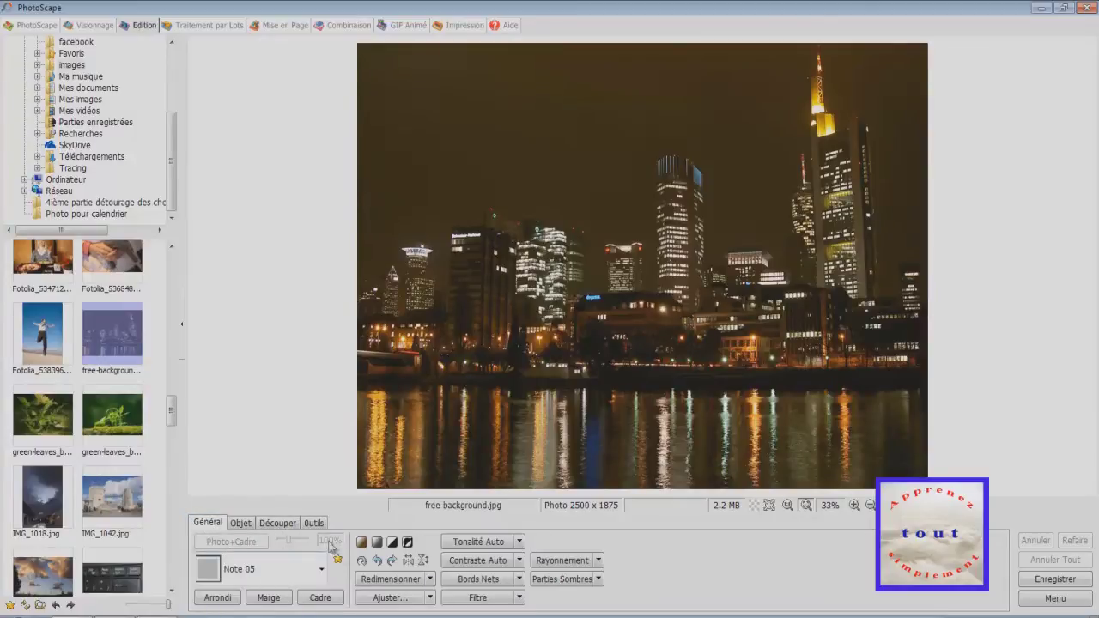
- Adjust the night skyline photo with Eclaircir 6, Obscurcir 78 and Saturation 168, and apply the changes
click(390, 598)
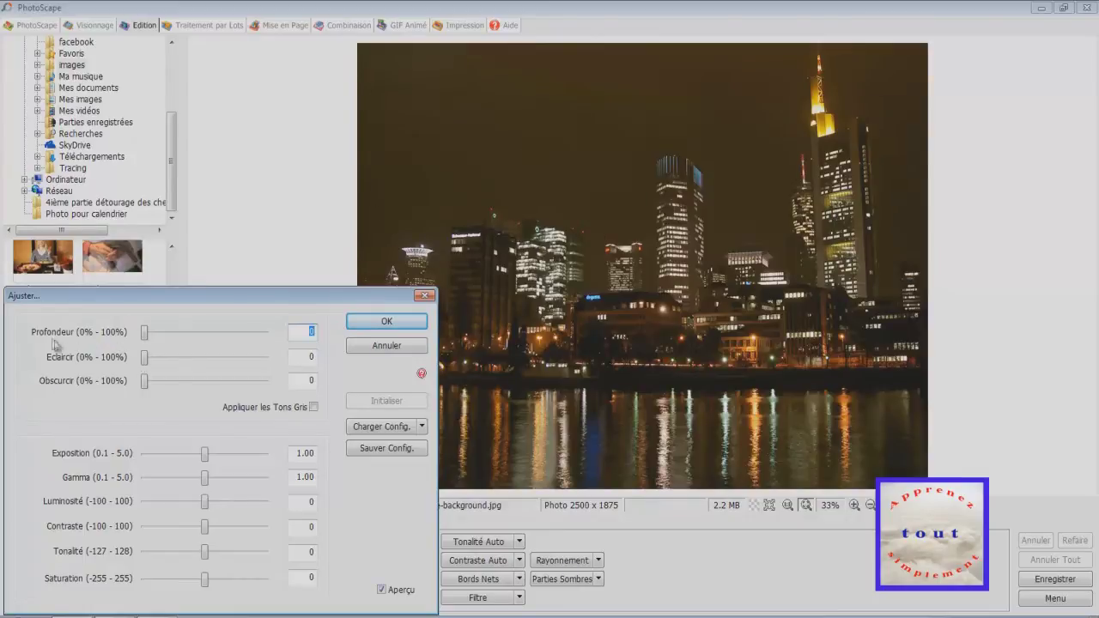
drag(144, 363, 236, 388)
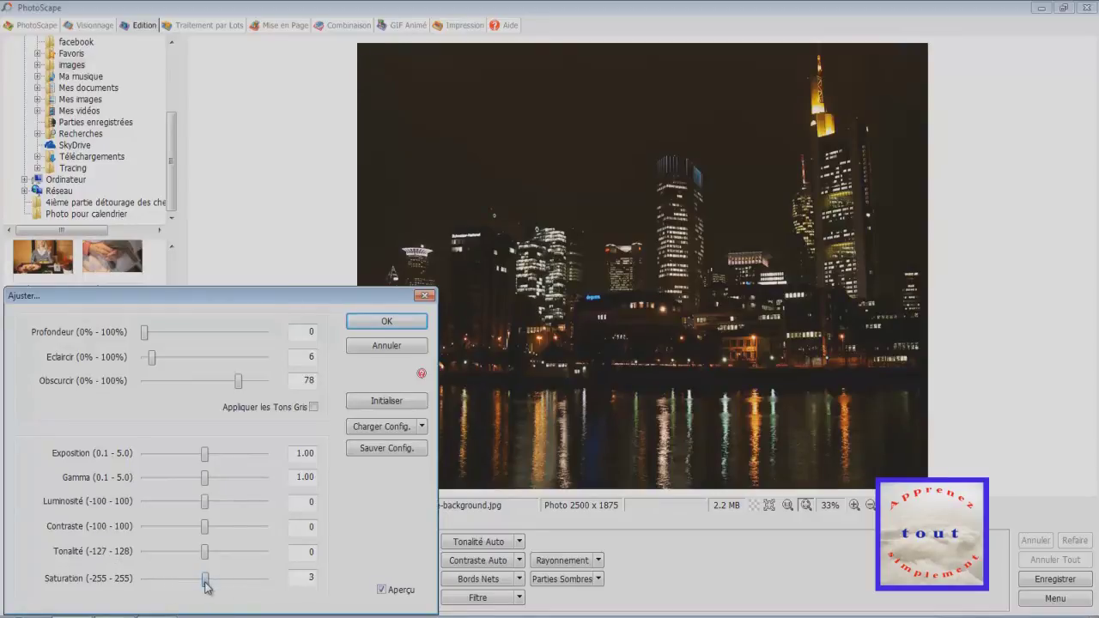
drag(206, 587, 246, 586)
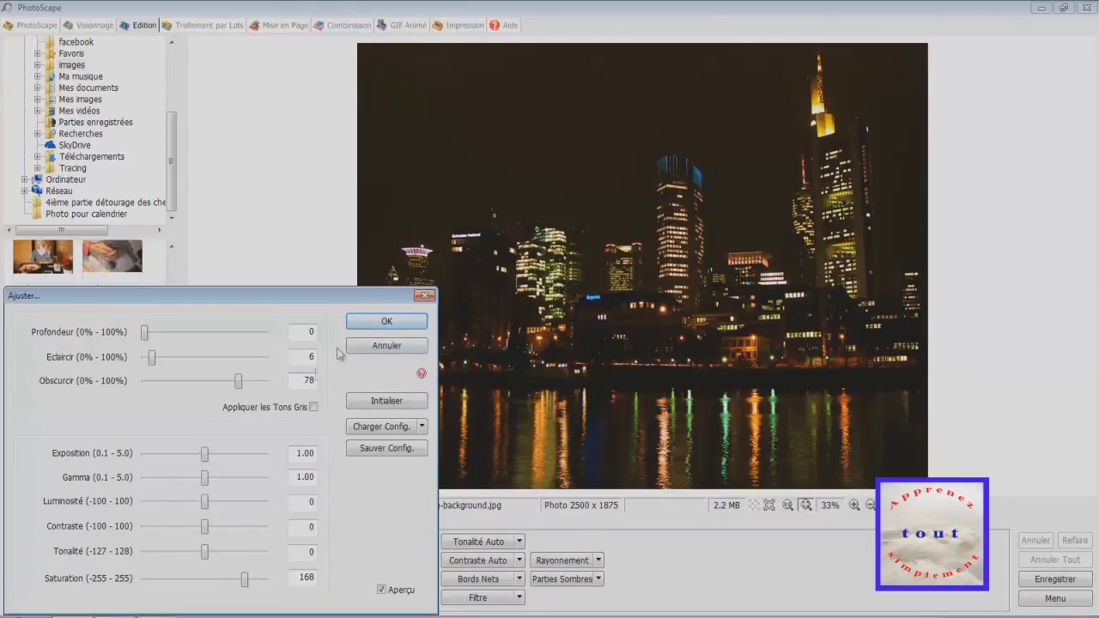
click(386, 325)
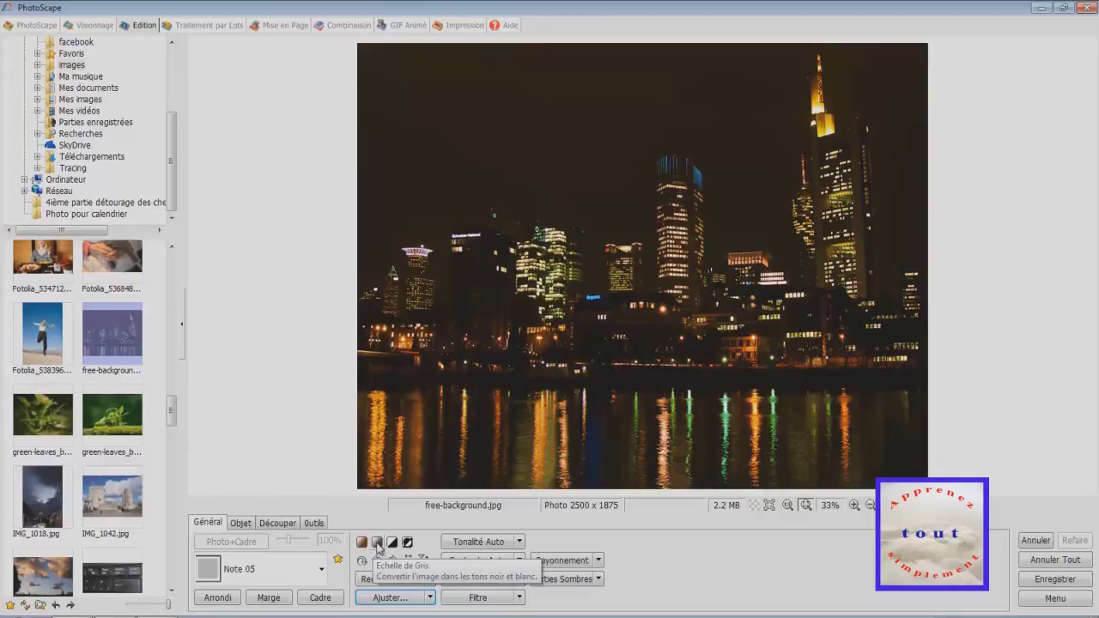
- Try the grayscale conversion on the skyline photo and undo it
click(377, 544)
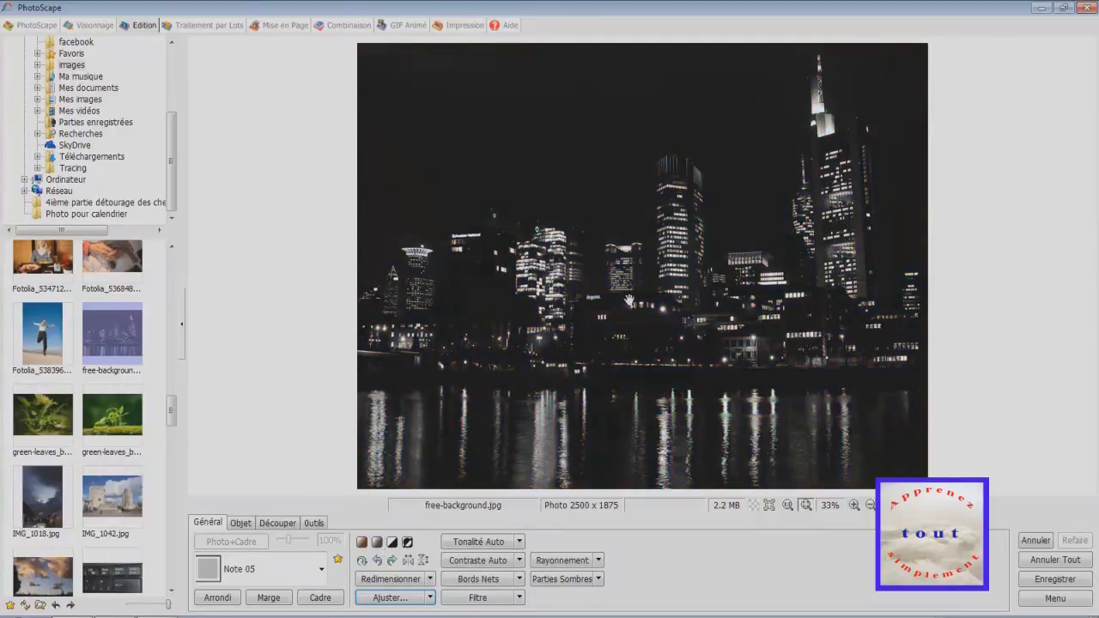
click(1034, 543)
click(1035, 542)
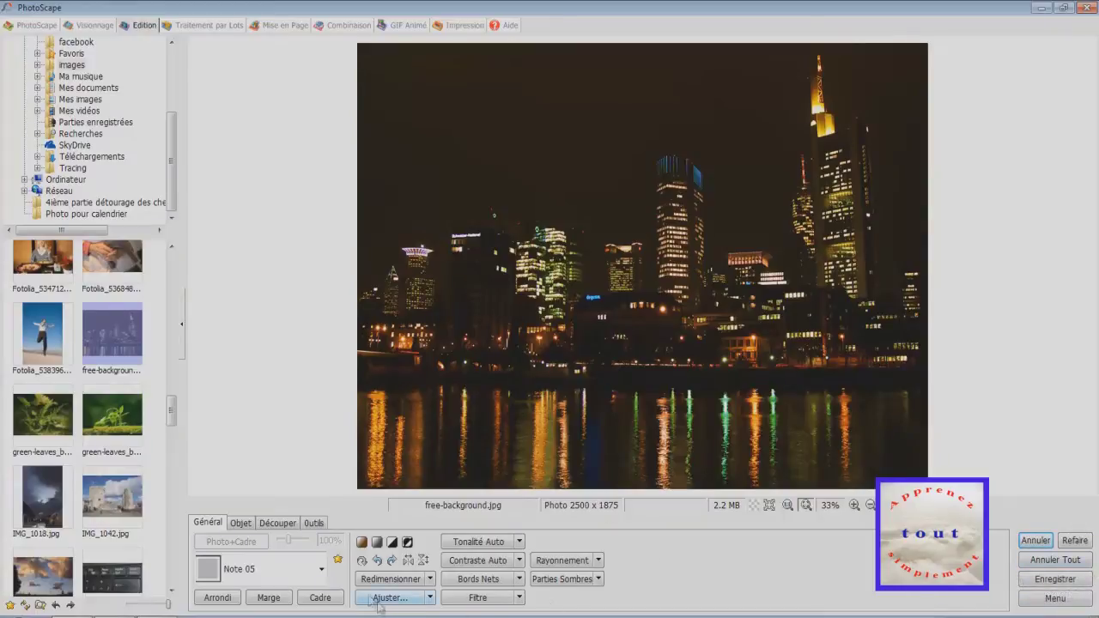
- Try reducing the photo's largest dimension to 400 px and undo the resize
click(430, 580)
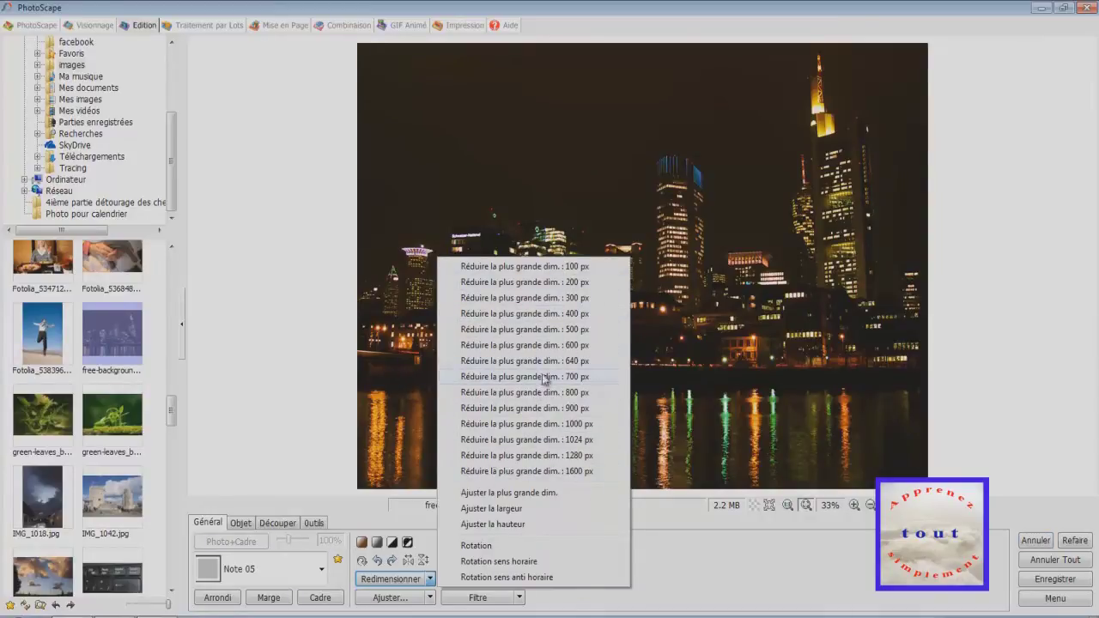
click(568, 314)
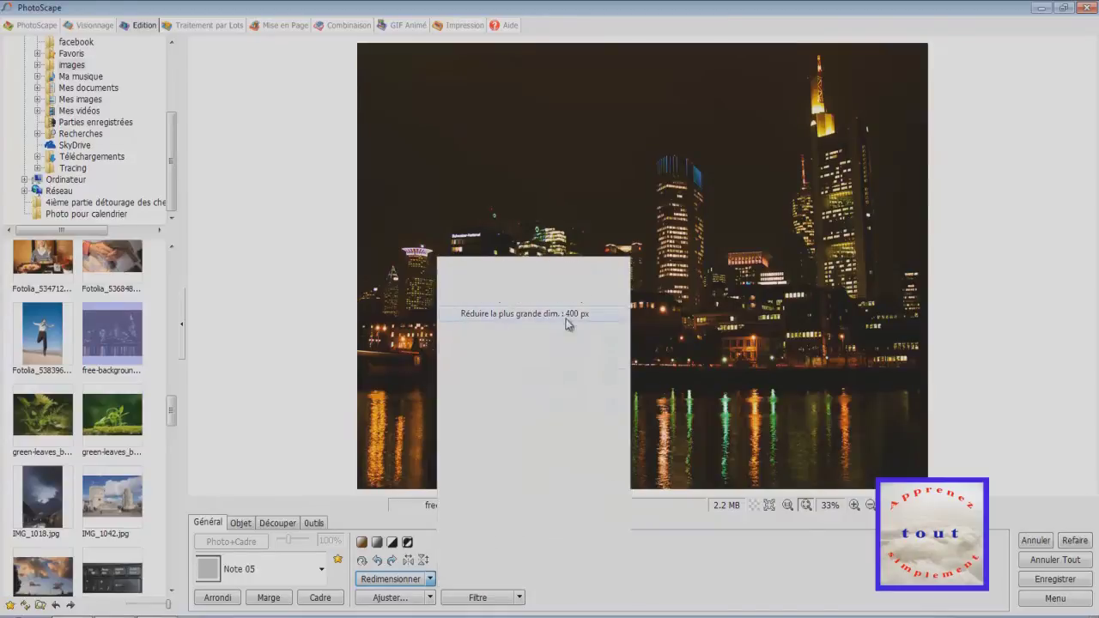
click(1035, 540)
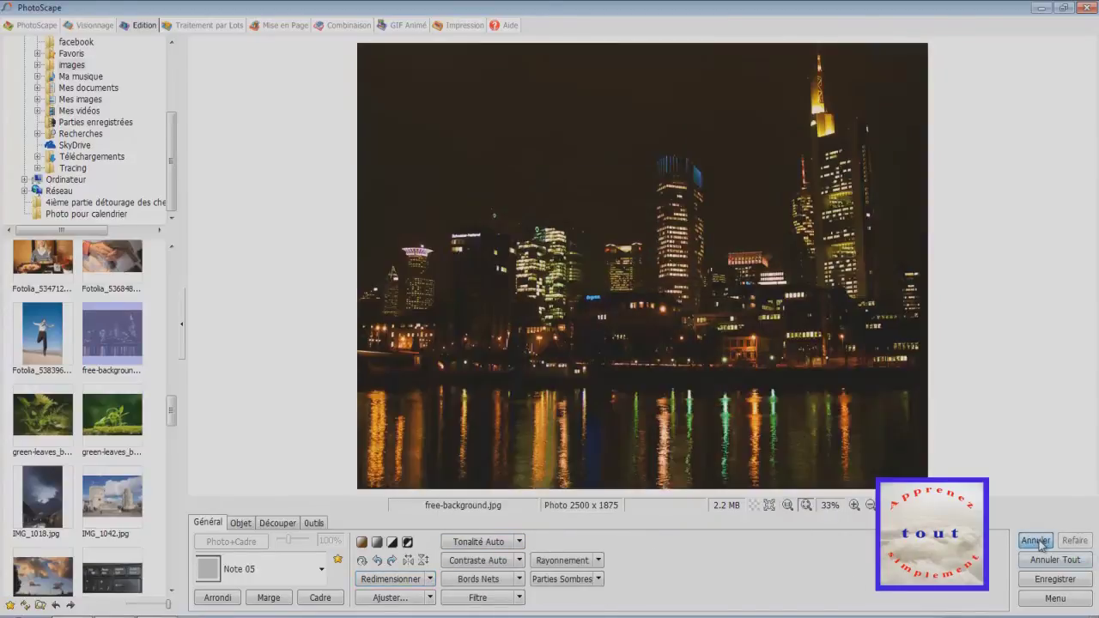
- Put the Tape 03 frame around the skyline photo
click(321, 569)
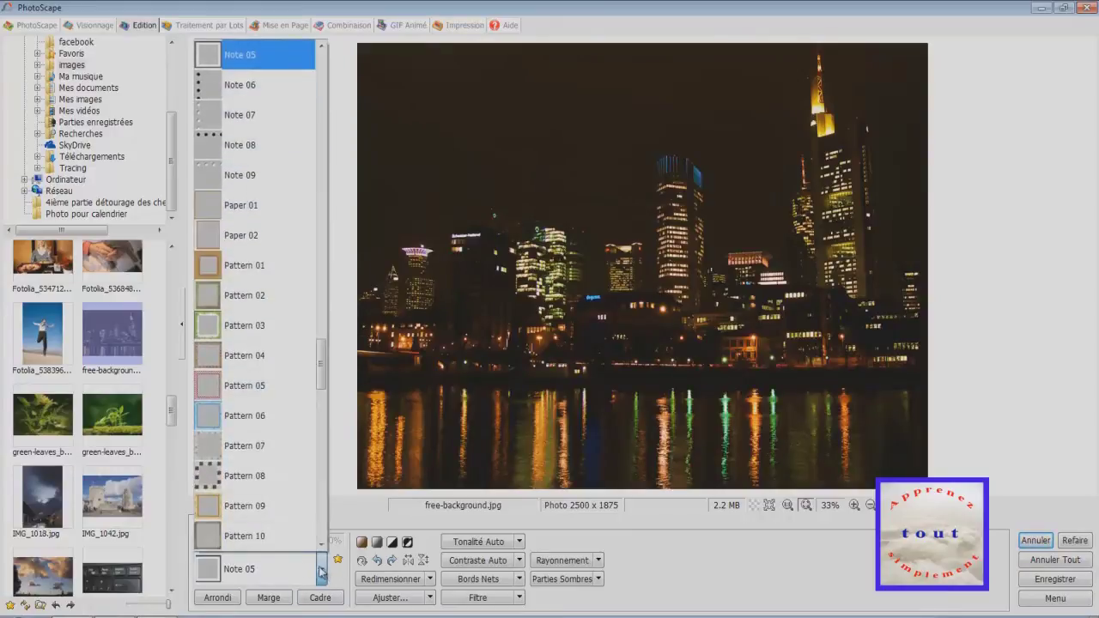
drag(321, 381, 304, 507)
click(206, 486)
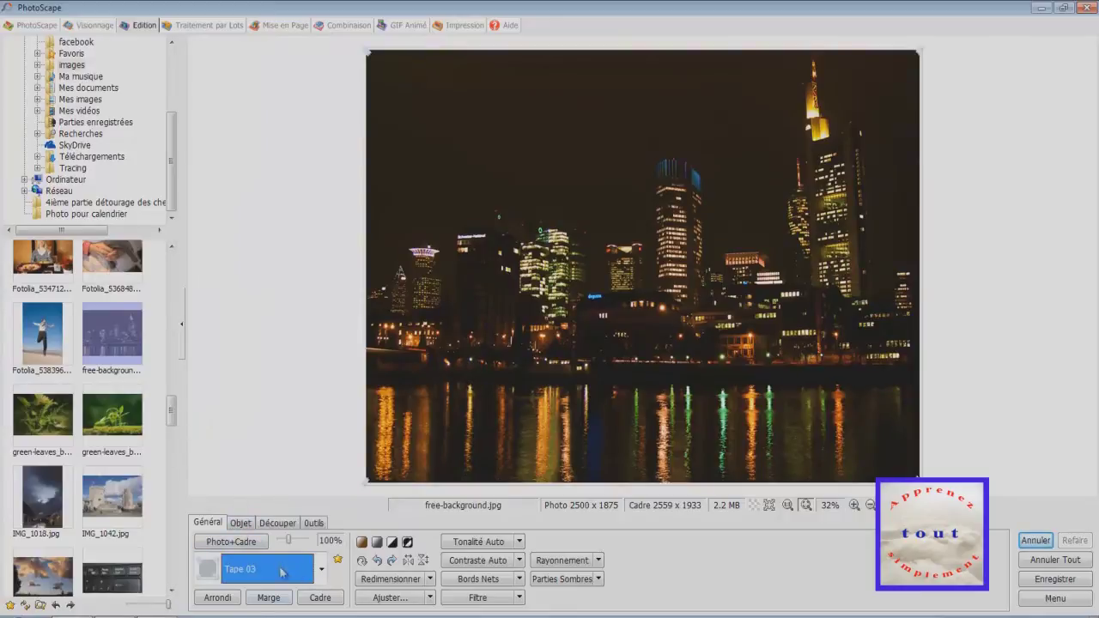
- Replace the skyline photo's frame with Soccer 01 and merge the frame into the picture
click(319, 569)
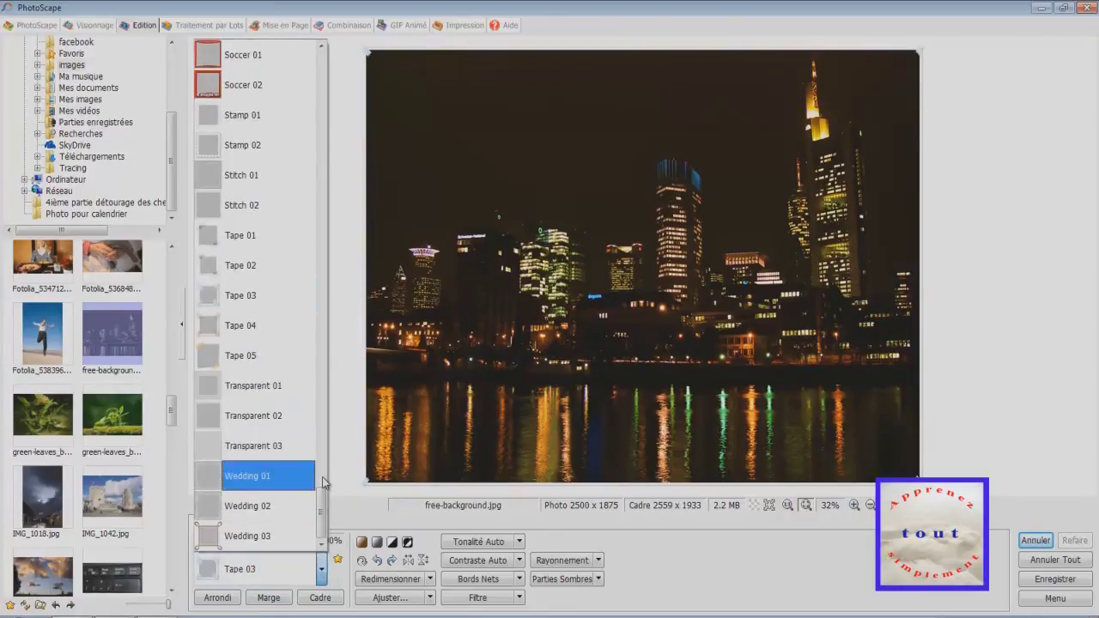
click(227, 58)
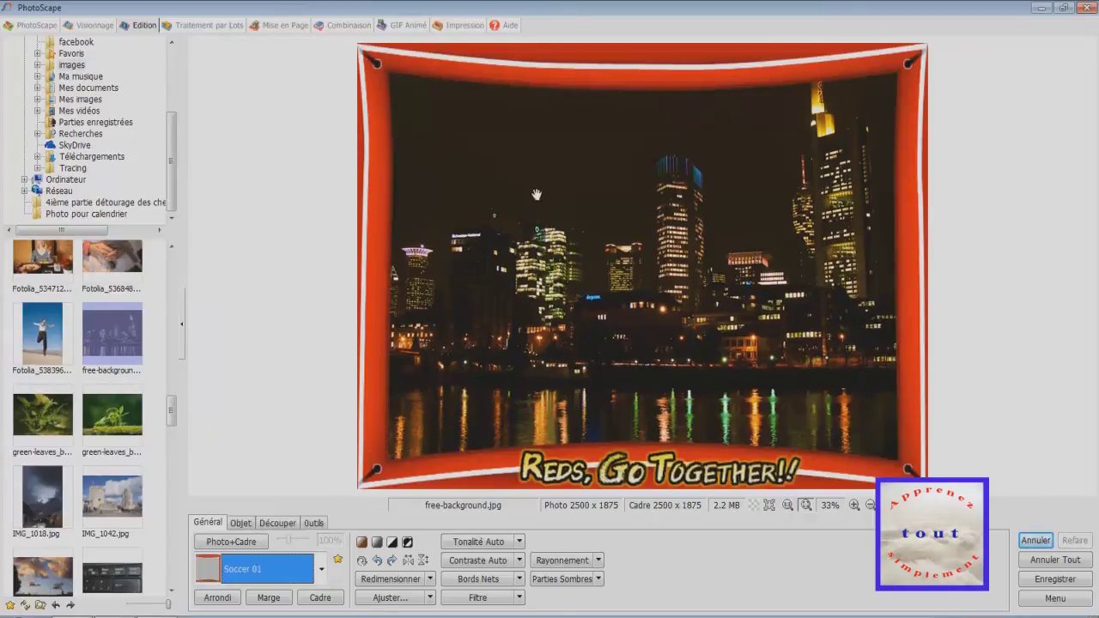
click(262, 547)
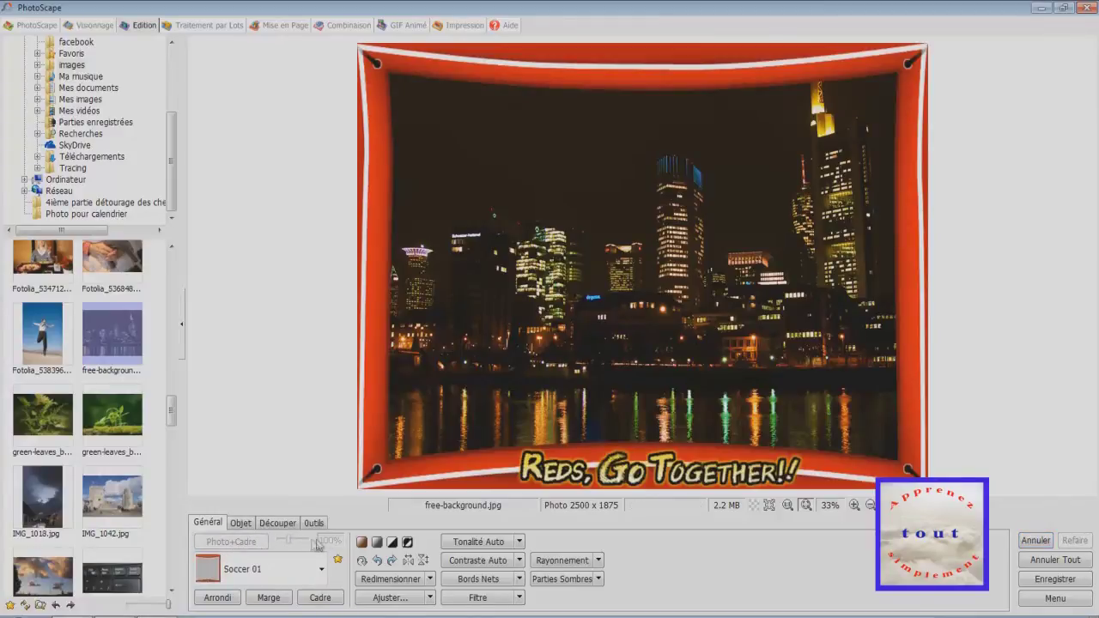
- Surround the framed skyline photo with the Stamp 02 frame and set the frame's size to 150%
click(256, 569)
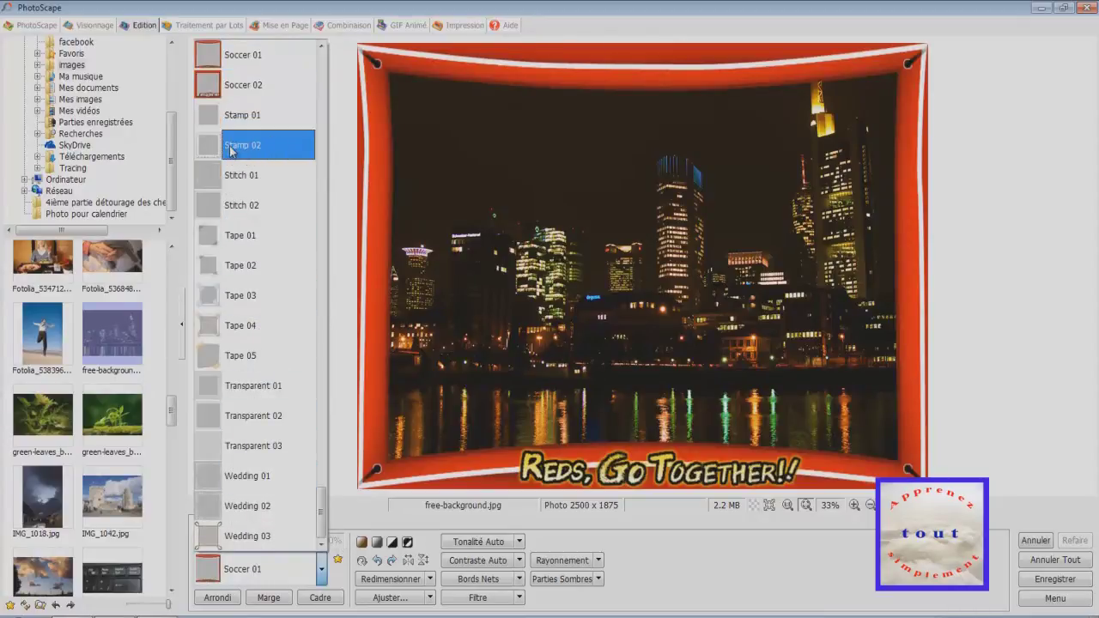
click(243, 145)
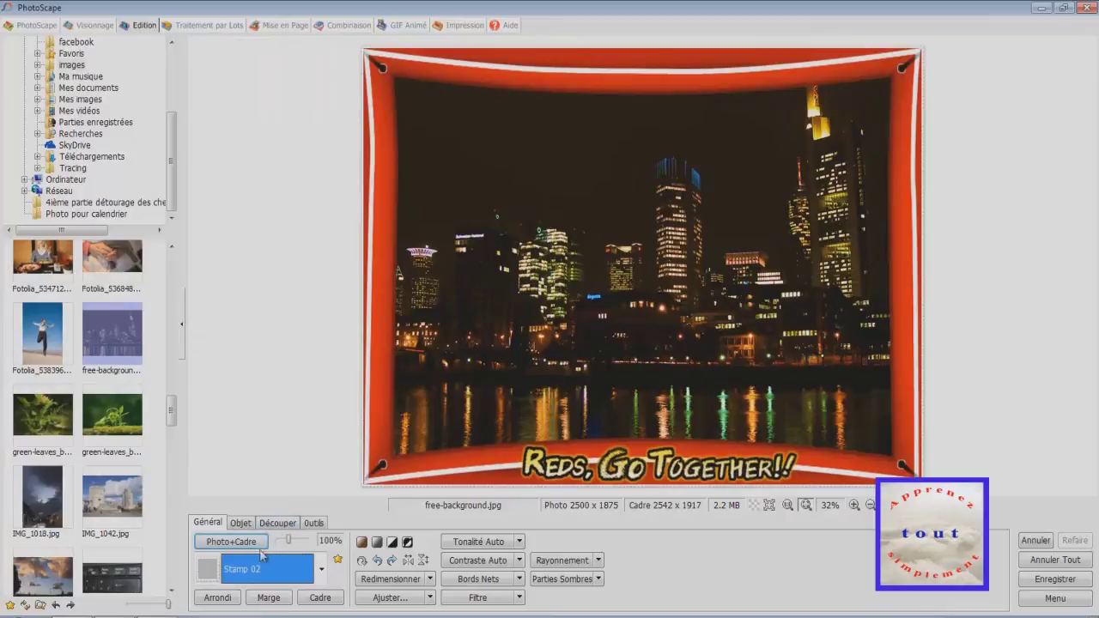
drag(288, 546, 305, 544)
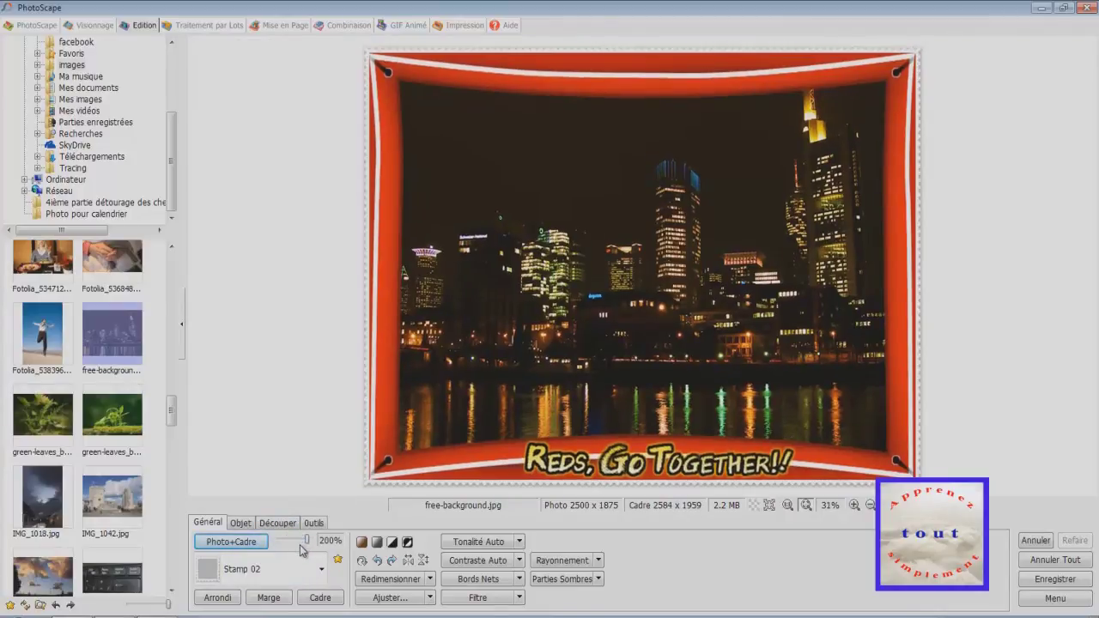
mouse_move(307, 547)
mouse_down()
mouse_move(278, 543)
mouse_move(297, 543)
mouse_up()
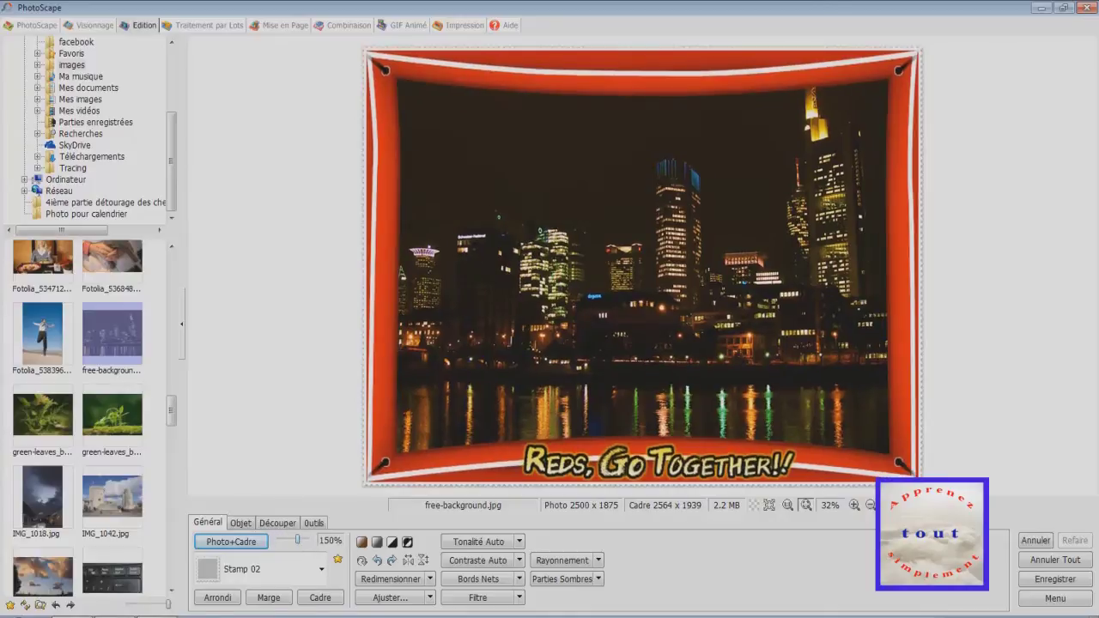
- Reduce the skyline photo's saturation with the saturation curve, lowering its upper end and bending the middle below the diagonal, and apply it
click(388, 597)
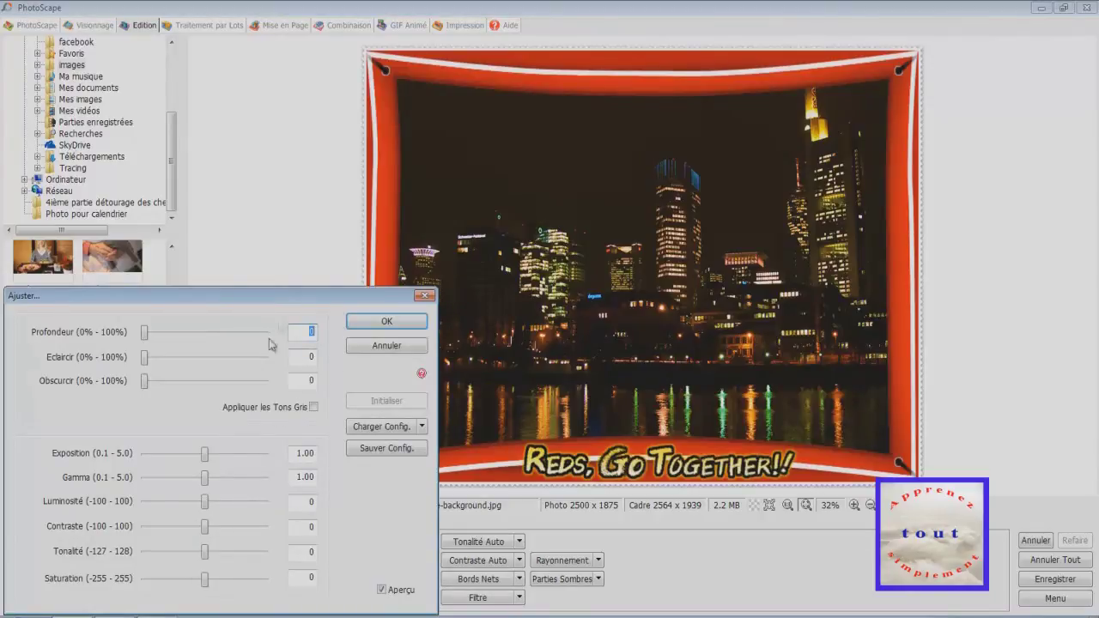
click(388, 346)
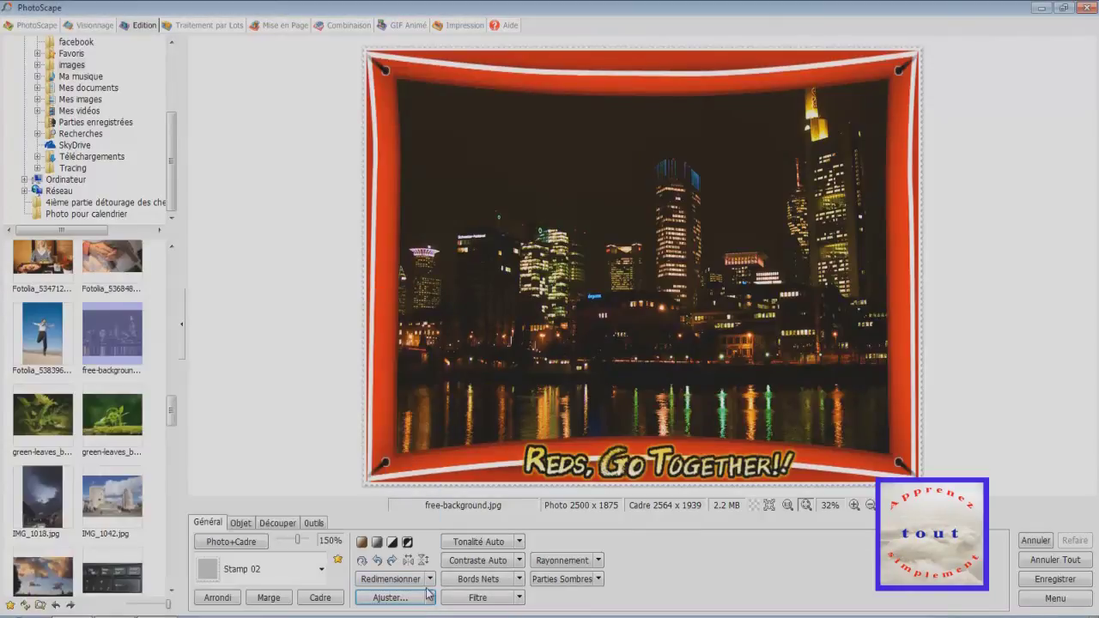
click(431, 598)
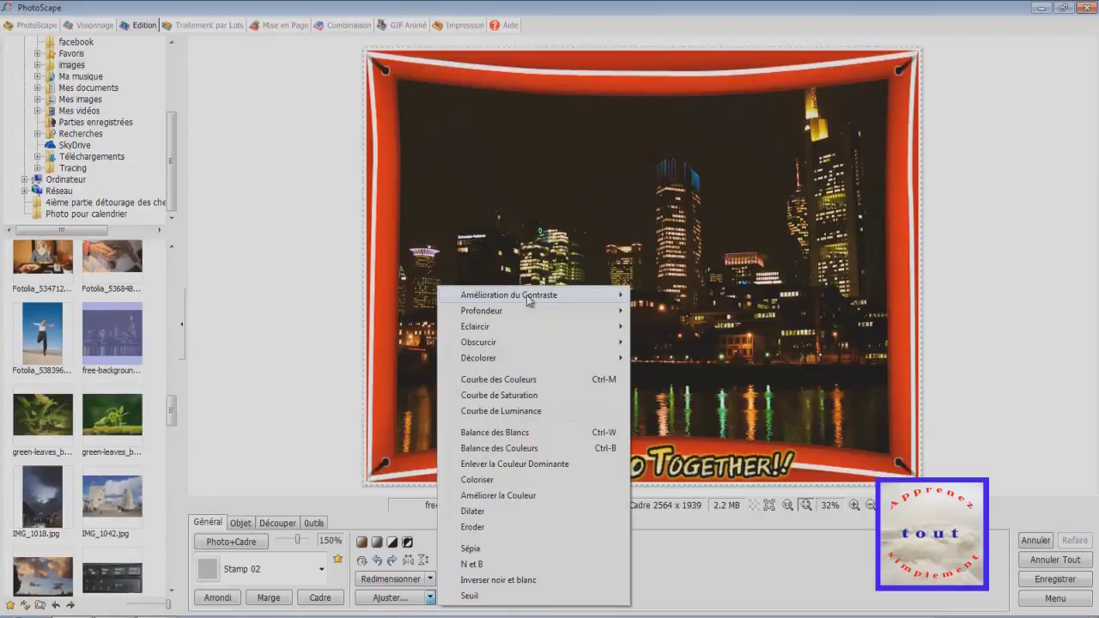
mouse_move(528, 297)
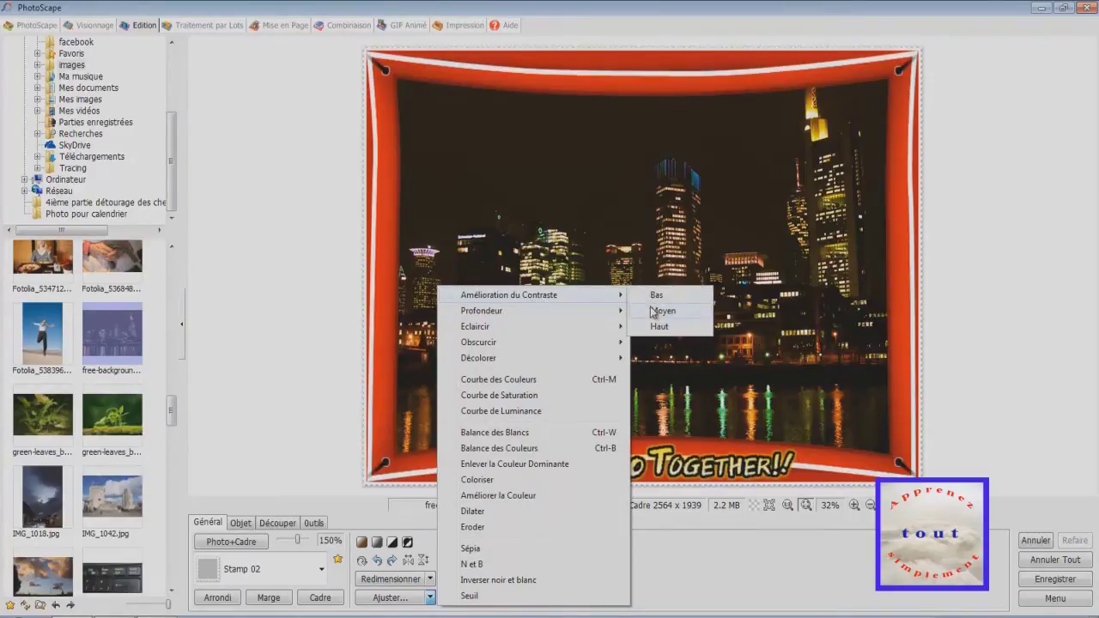
mouse_move(553, 316)
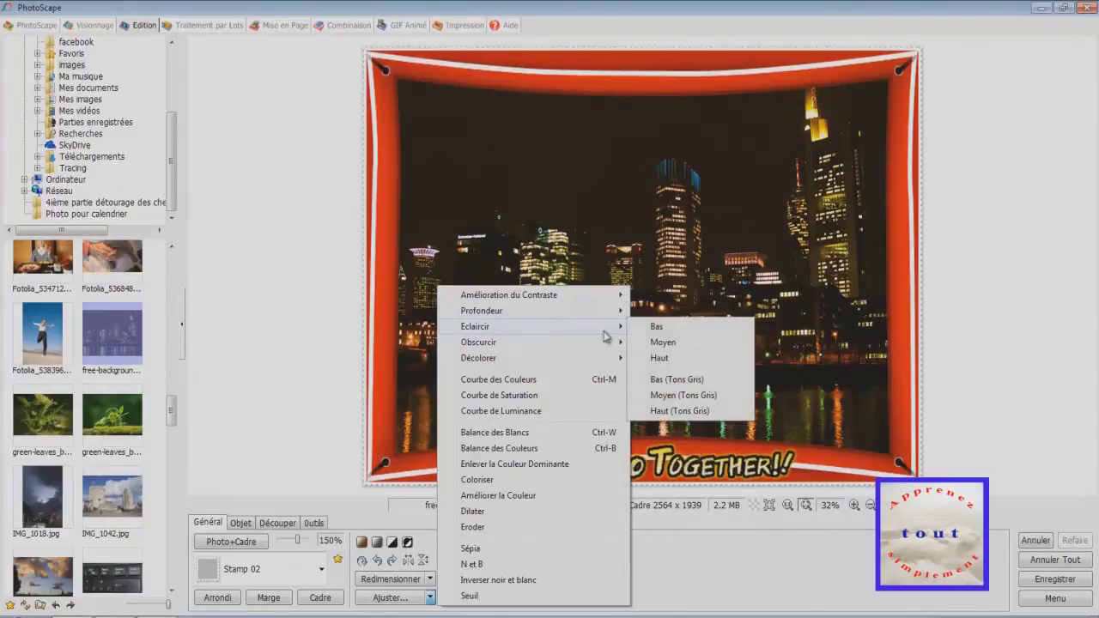
click(525, 395)
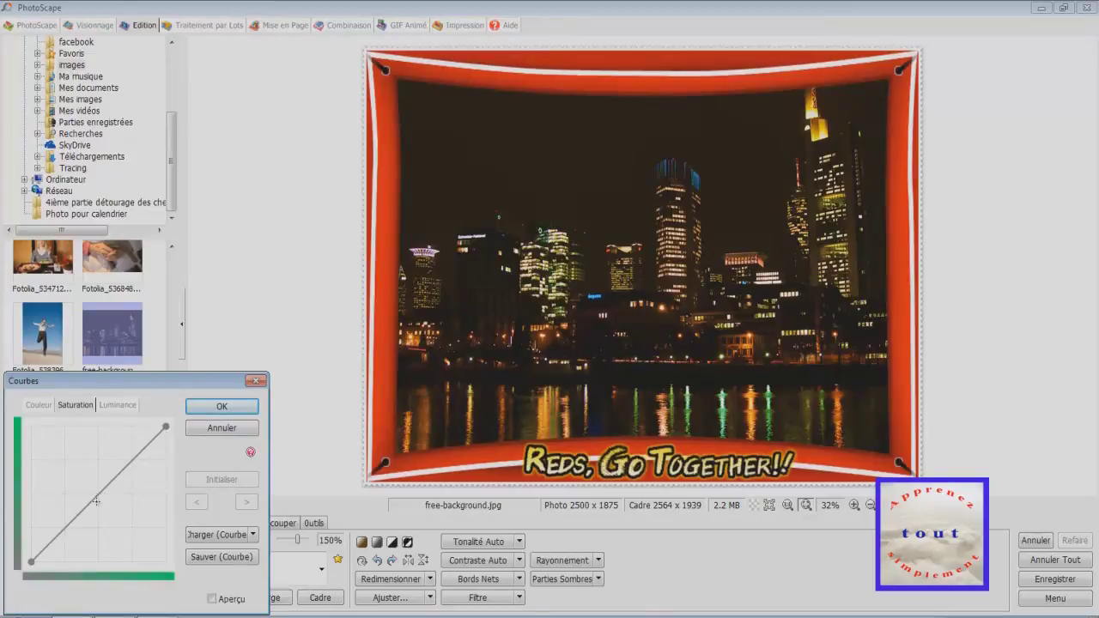
drag(96, 497, 123, 536)
drag(166, 426, 163, 533)
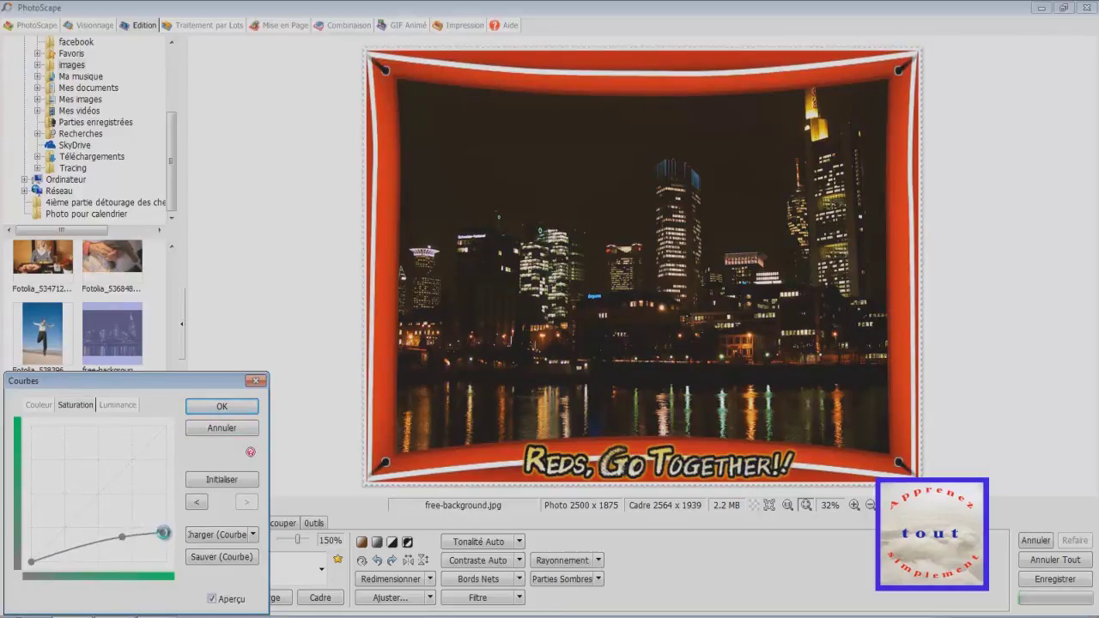
drag(166, 533, 178, 462)
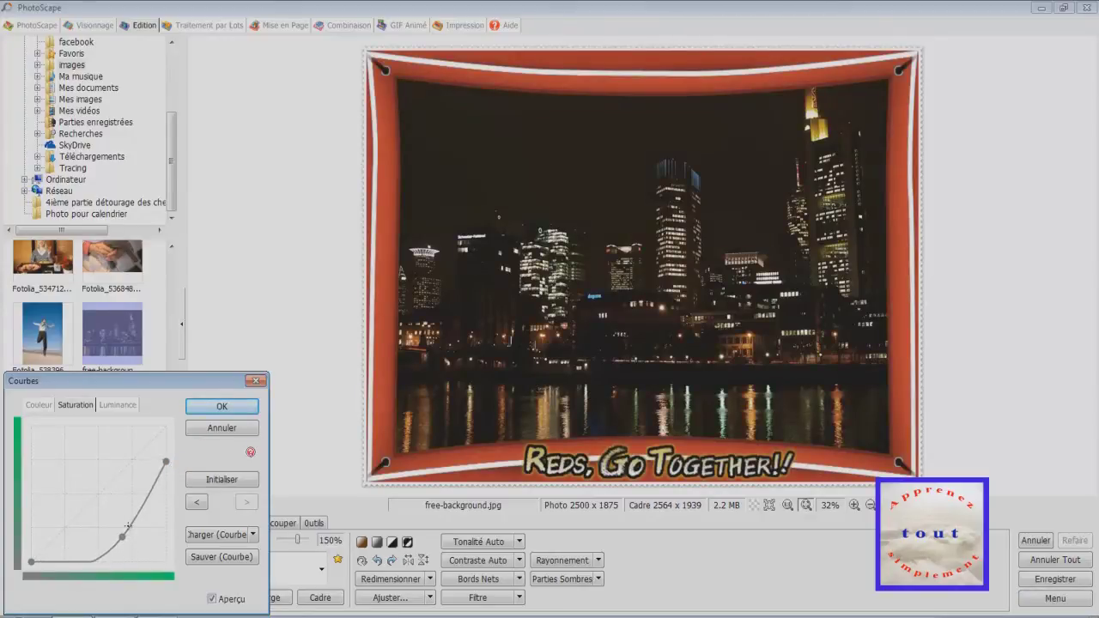
drag(122, 537, 84, 529)
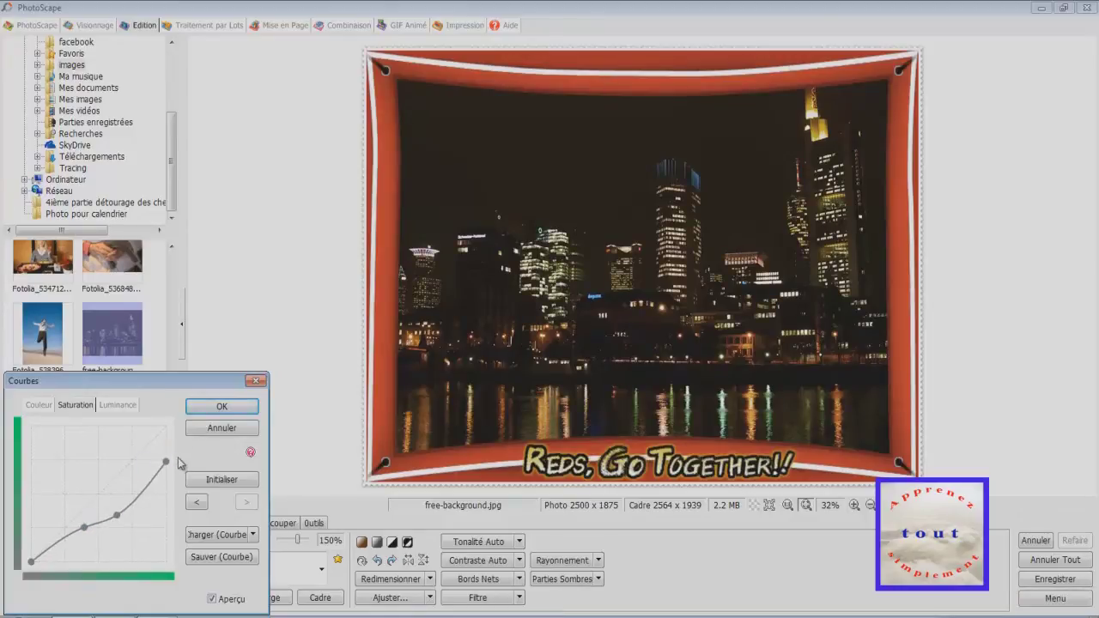
click(216, 411)
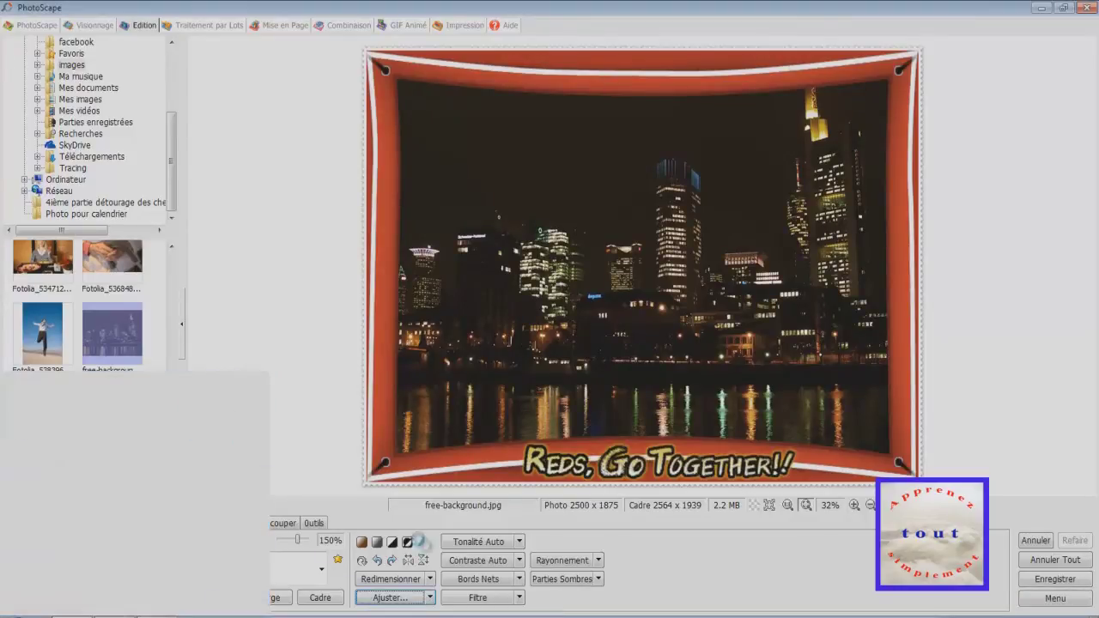
- Load the dog photo IMG_4963.JPG for editing without saving the changes to the skyline photo
click(430, 598)
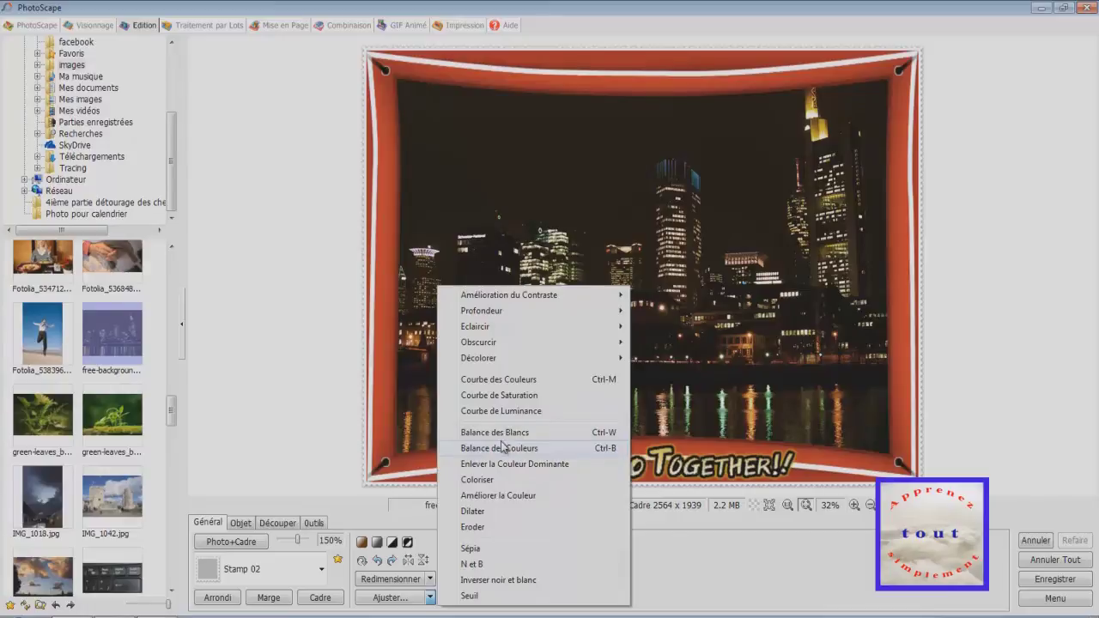
click(175, 429)
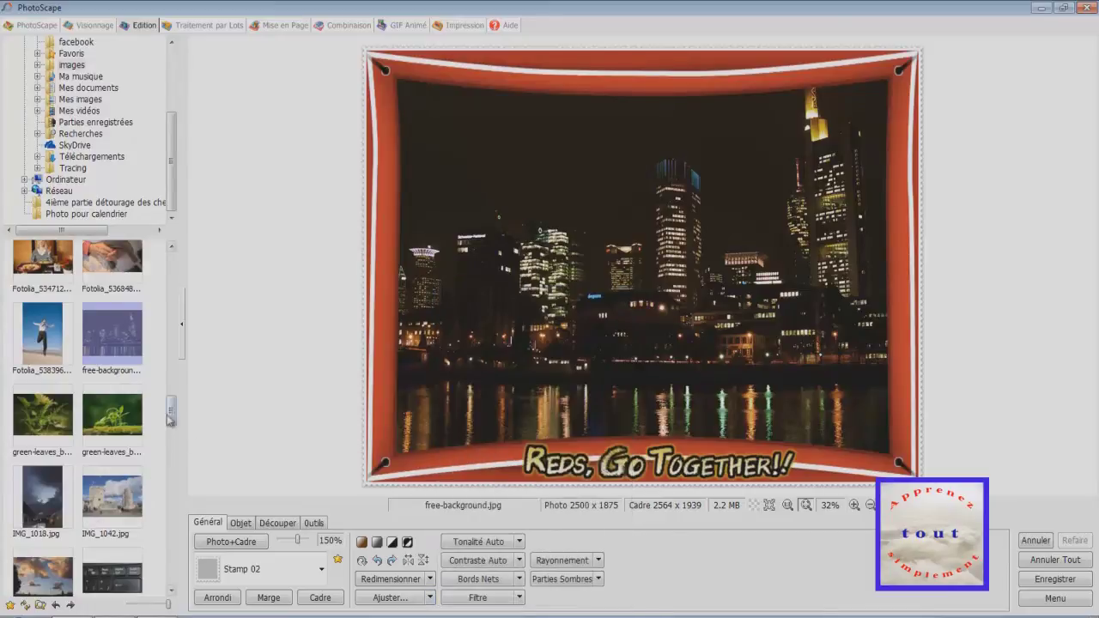
drag(170, 422, 184, 449)
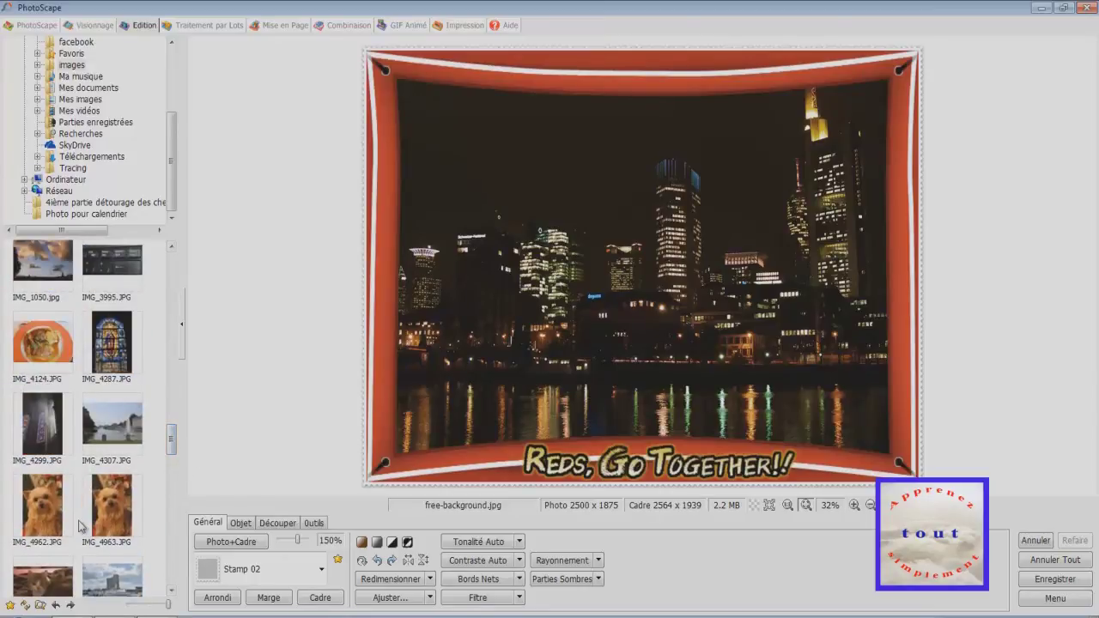
click(109, 520)
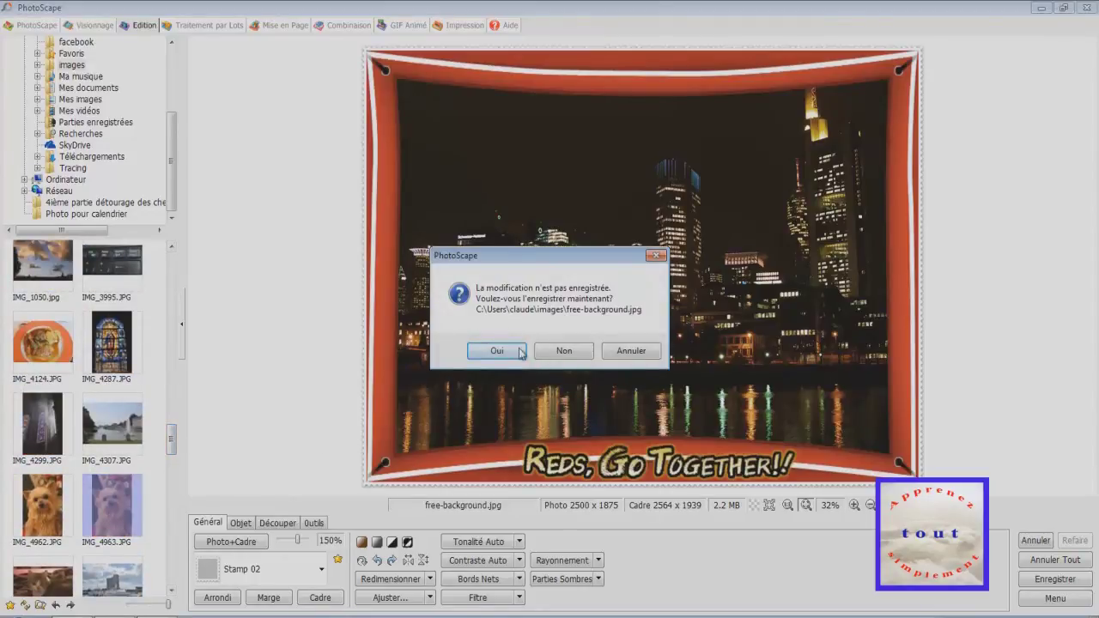
click(564, 350)
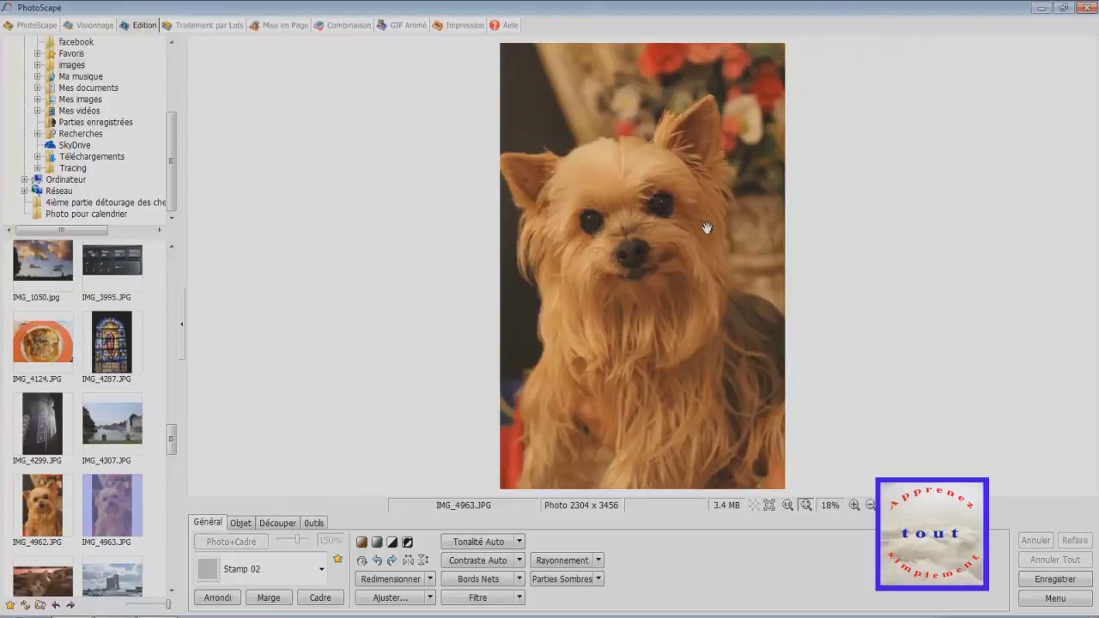
- Try correcting the dog photo's white balance by sampling the white flower beside its ear, and undo the correction
click(430, 580)
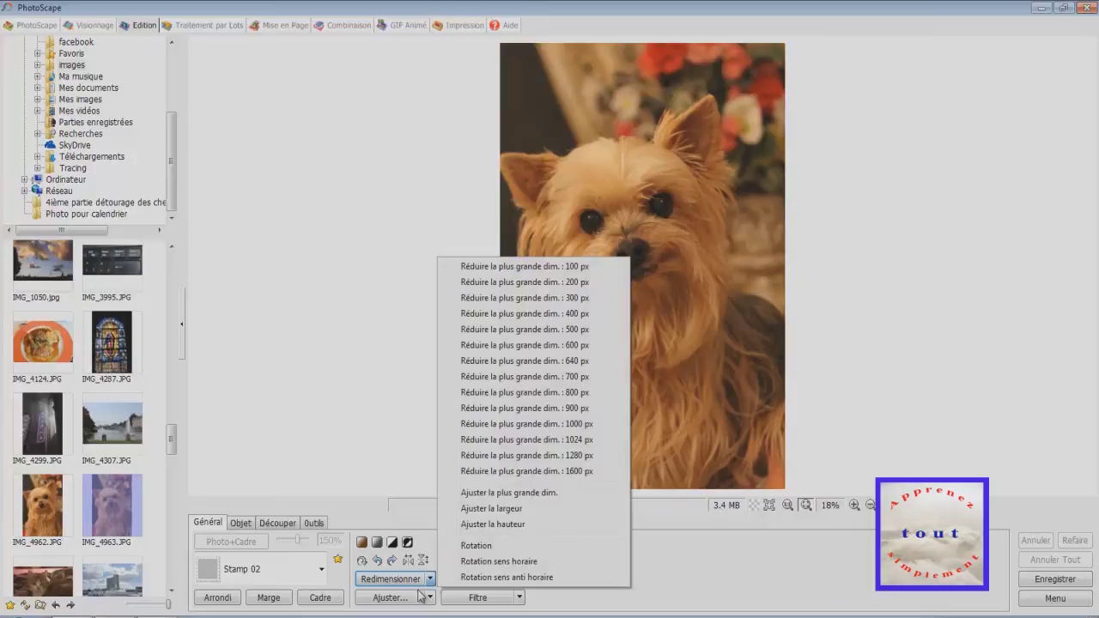
click(431, 597)
click(542, 434)
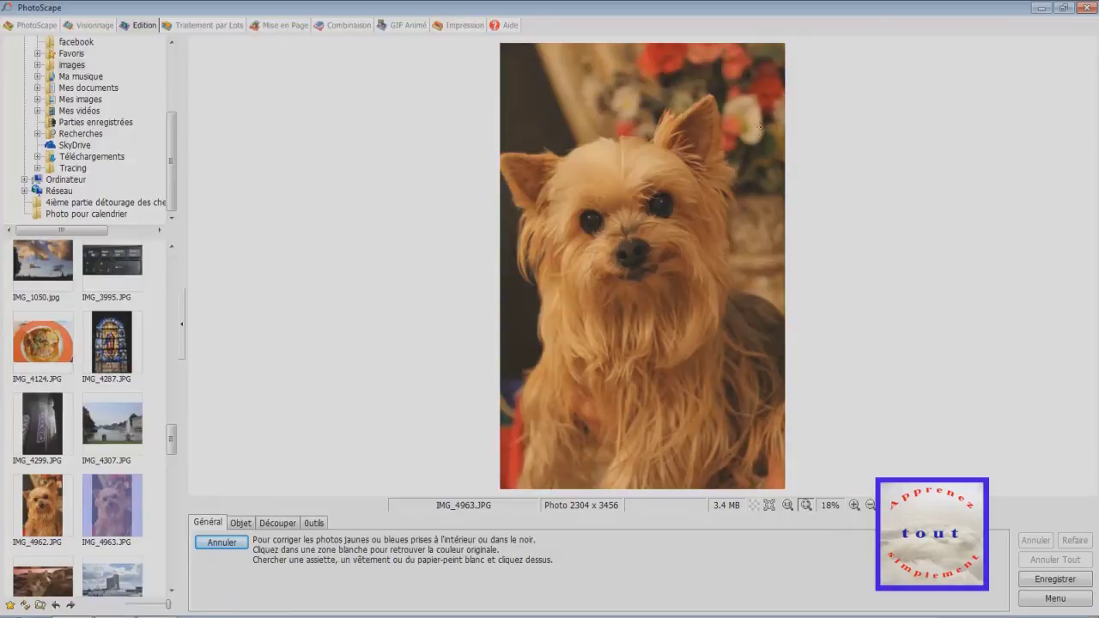
click(756, 134)
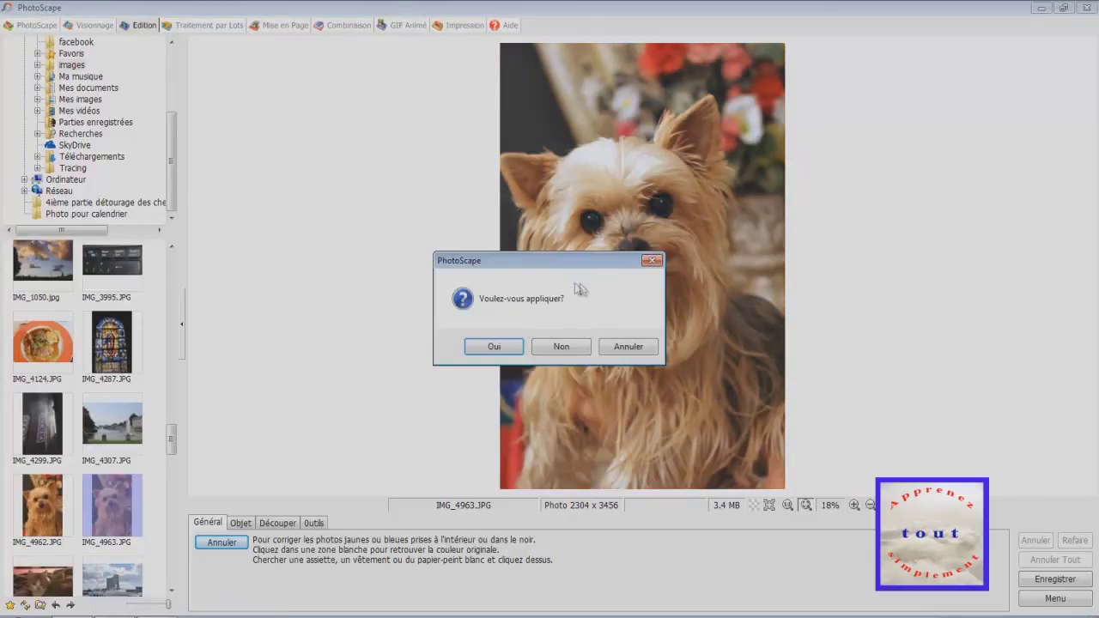
click(513, 347)
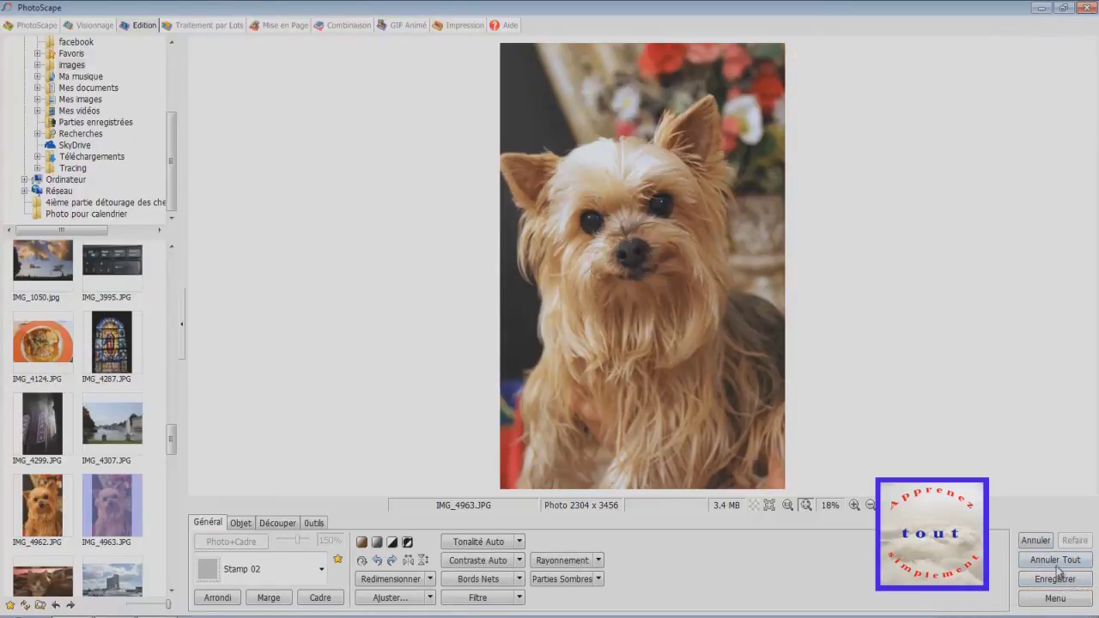
click(1036, 543)
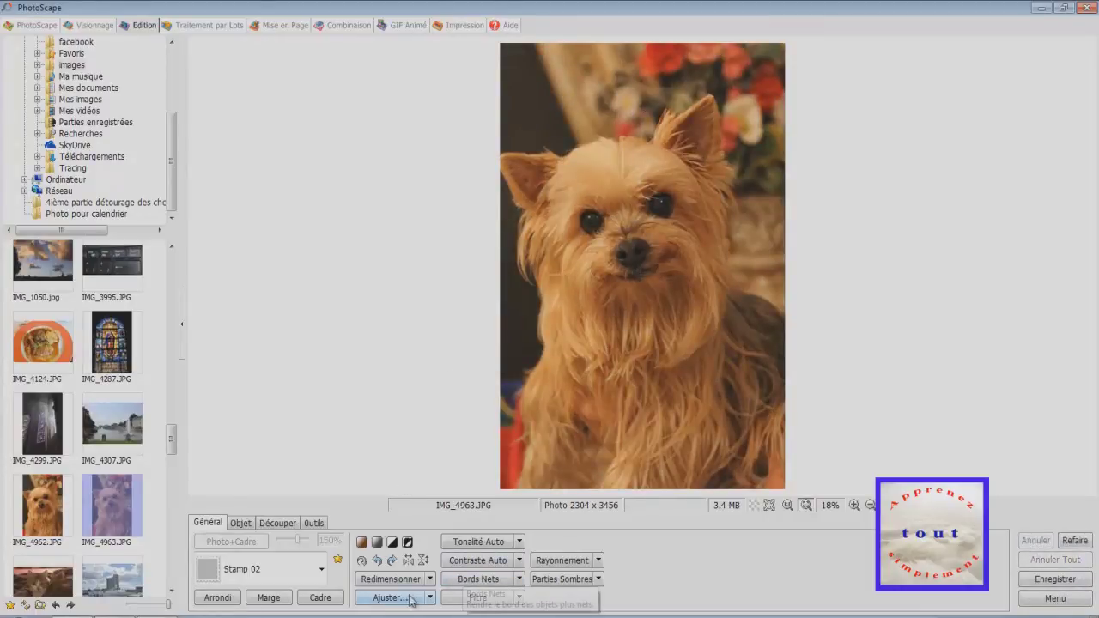
click(430, 579)
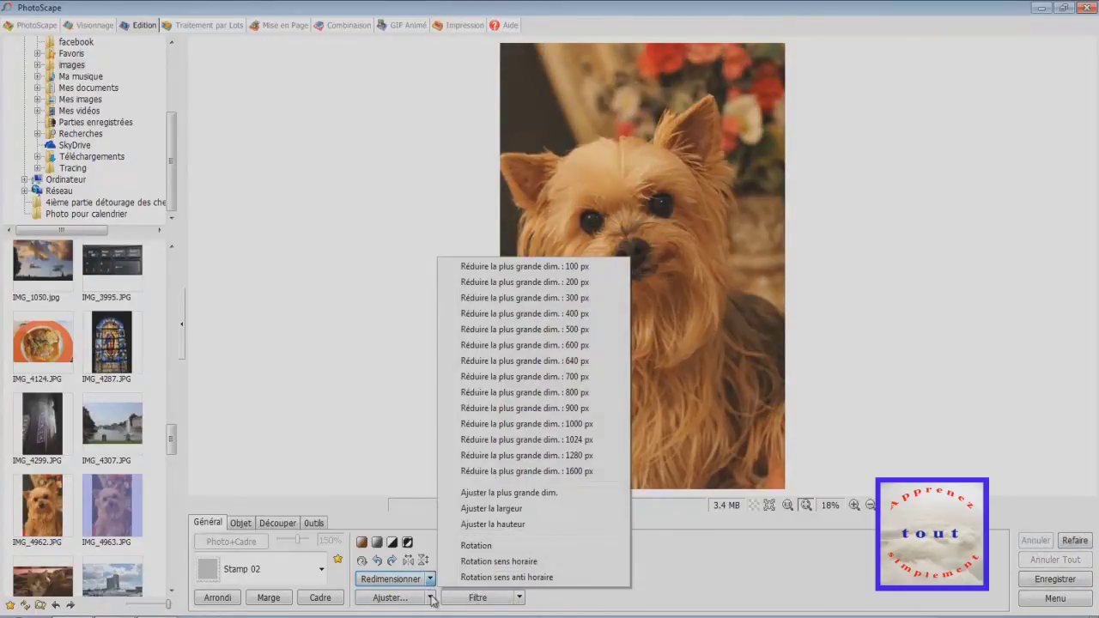
click(431, 597)
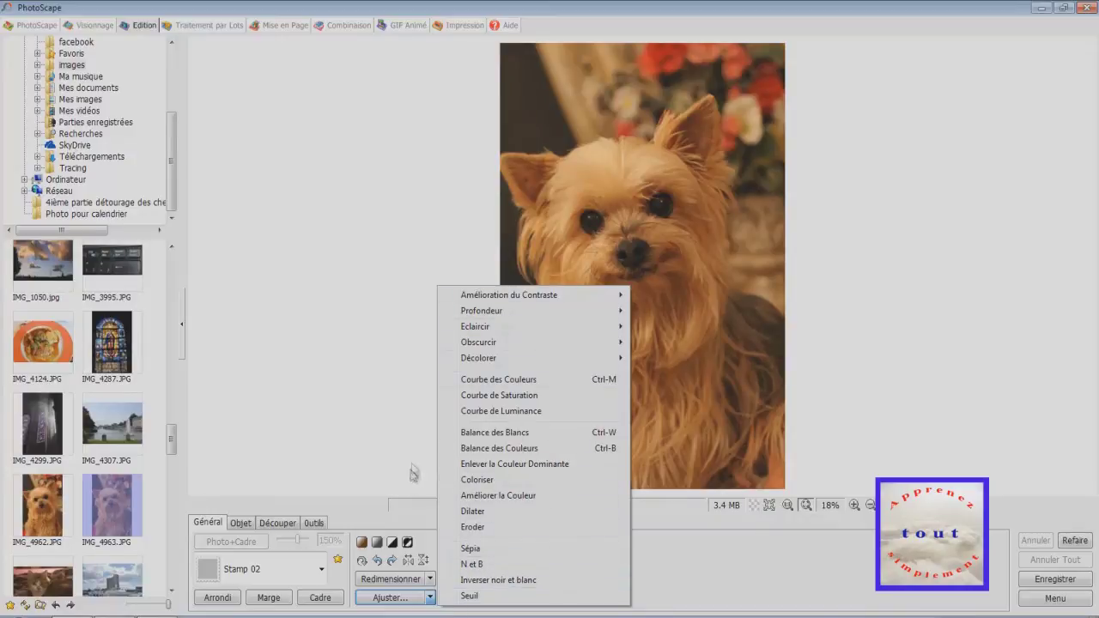
click(397, 487)
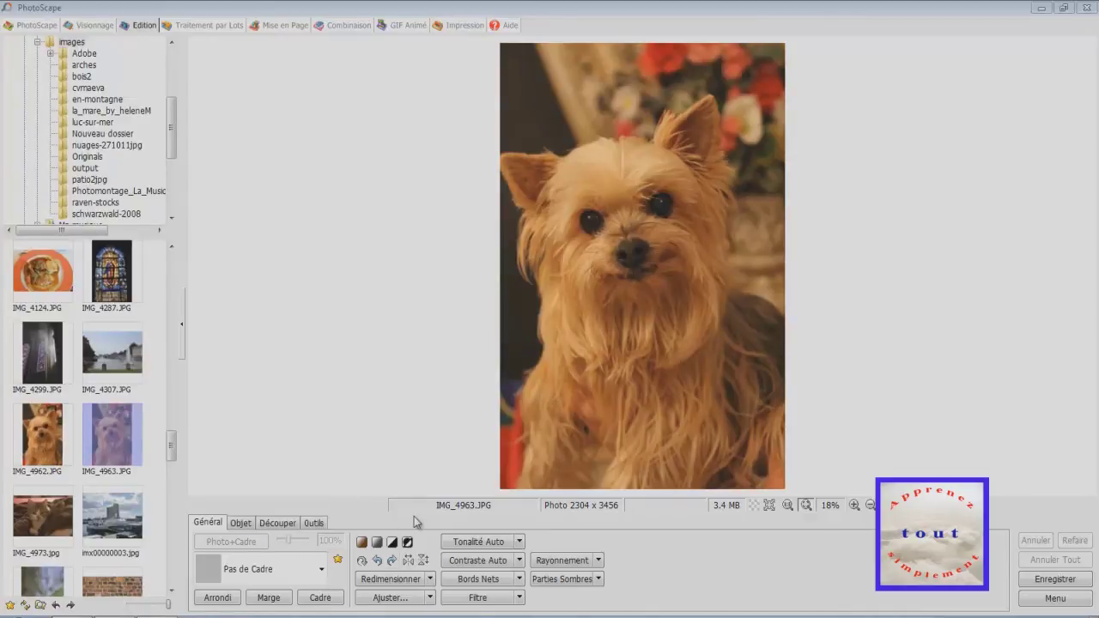
- Try the film effects Provia - Haut, Portra - Bas, Portra - Haut, Agfa - Bas and Agfa - Haut on the dog photo, and discard them
click(518, 598)
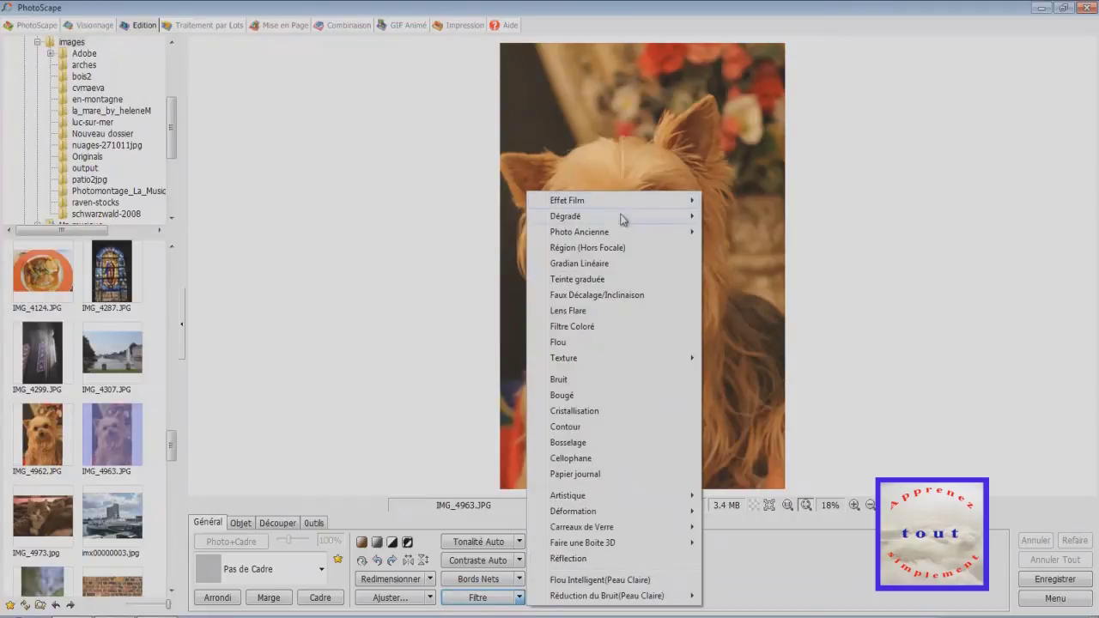
mouse_move(684, 206)
click(732, 208)
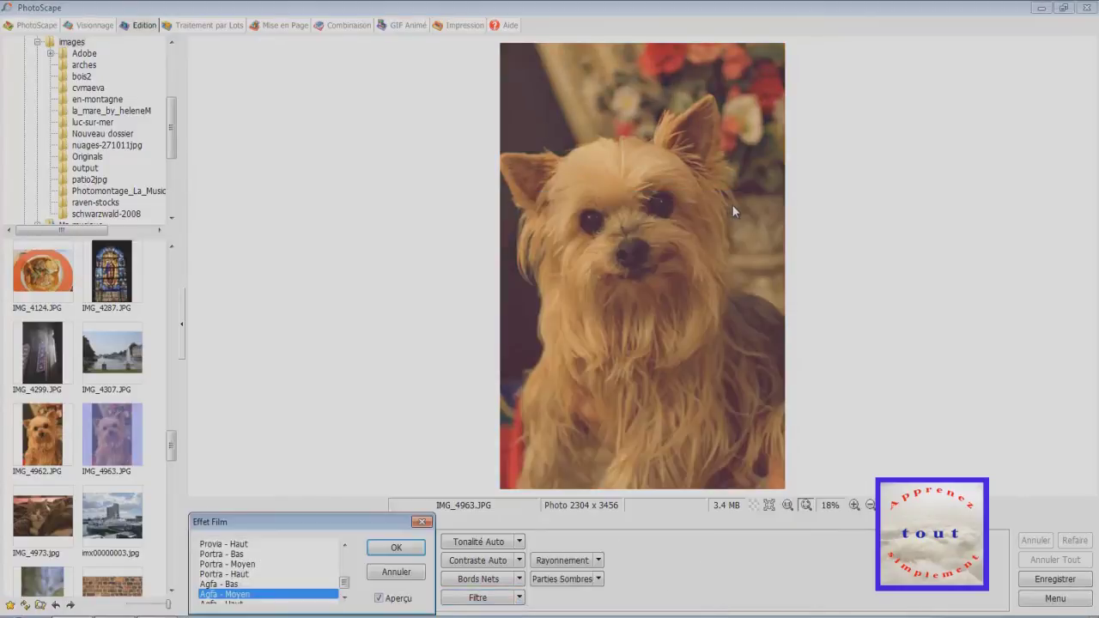
click(232, 545)
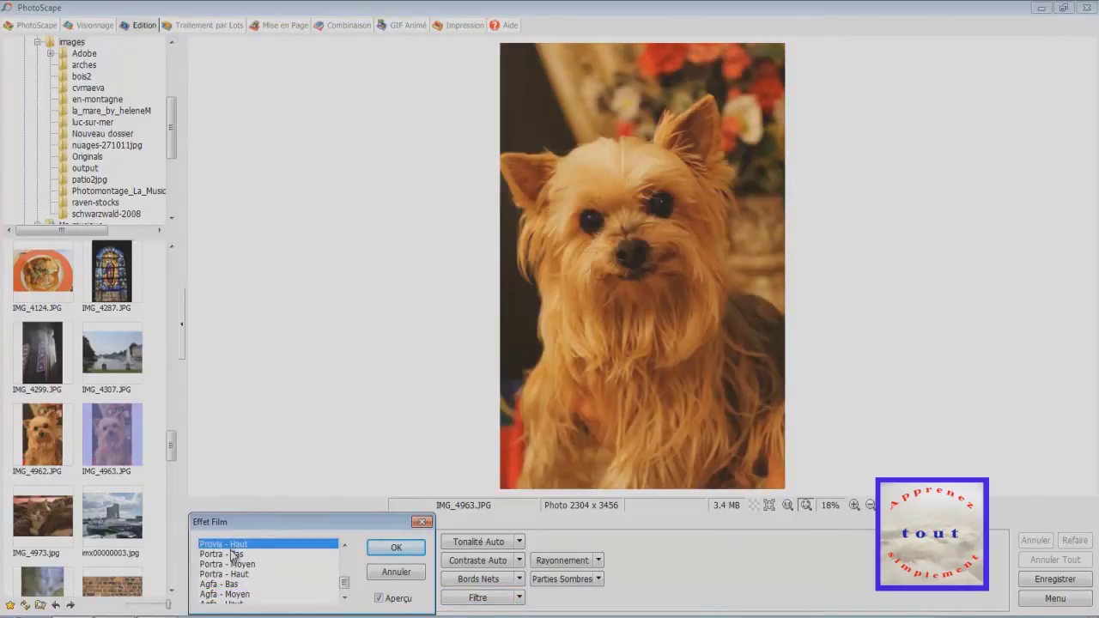
click(232, 555)
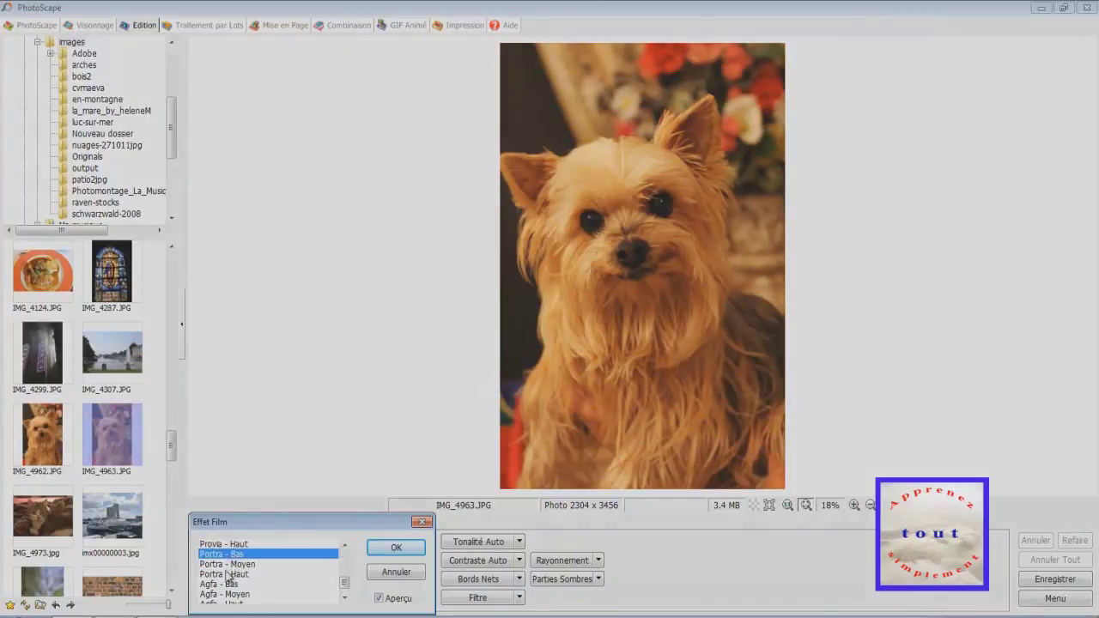
click(227, 574)
click(230, 584)
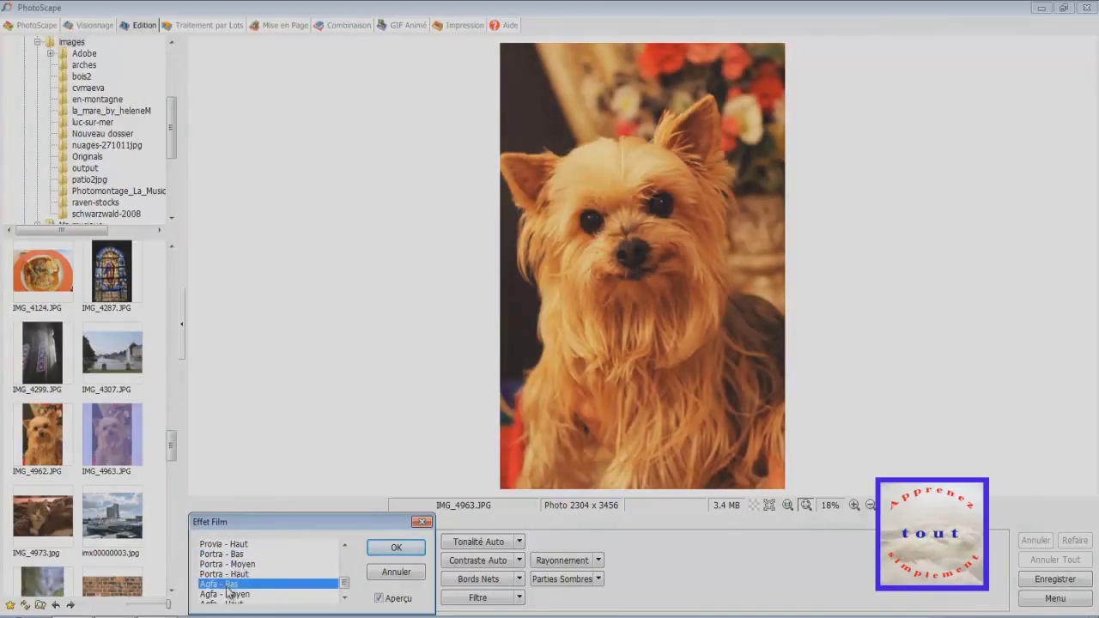
click(343, 598)
click(233, 595)
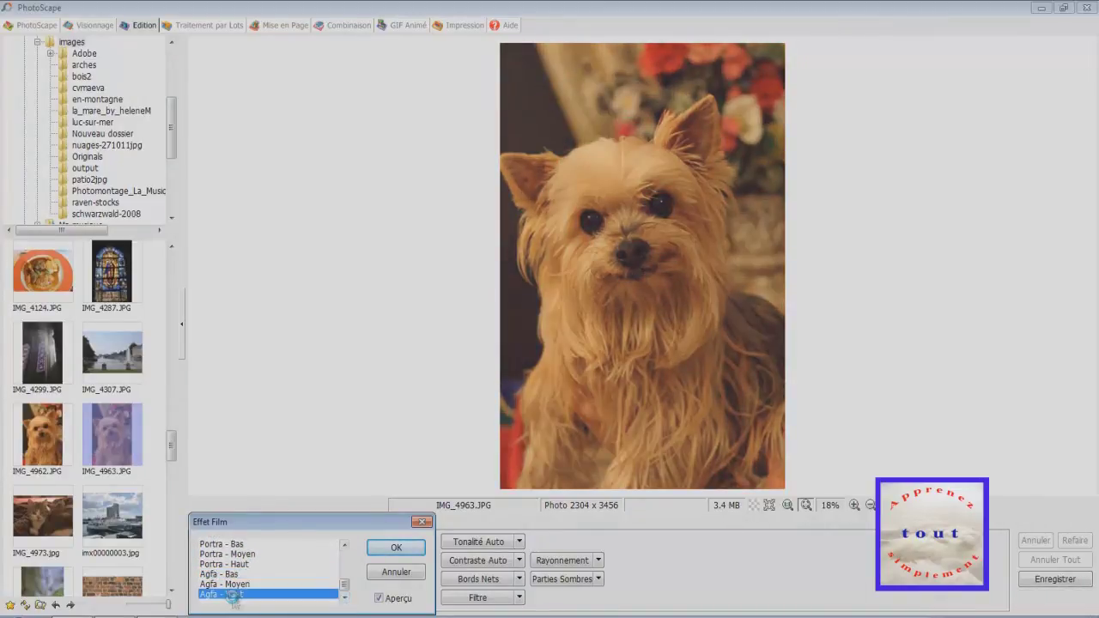
click(392, 573)
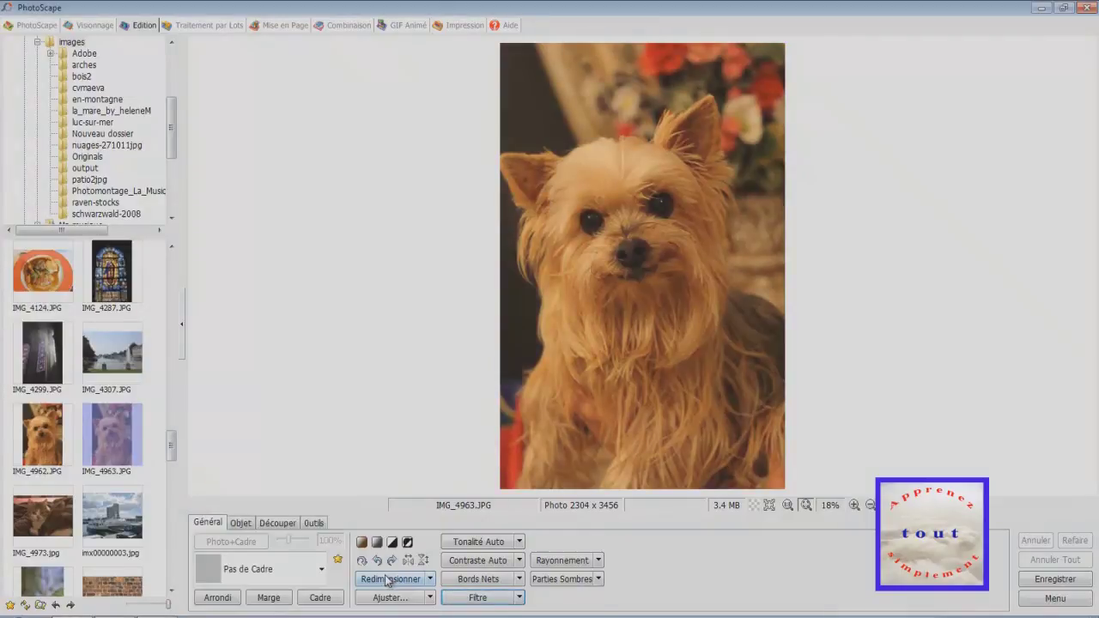
- Try darkening the dog photo's edges with the soft square and dark circular Dégradé vignettes, and discard them
click(519, 598)
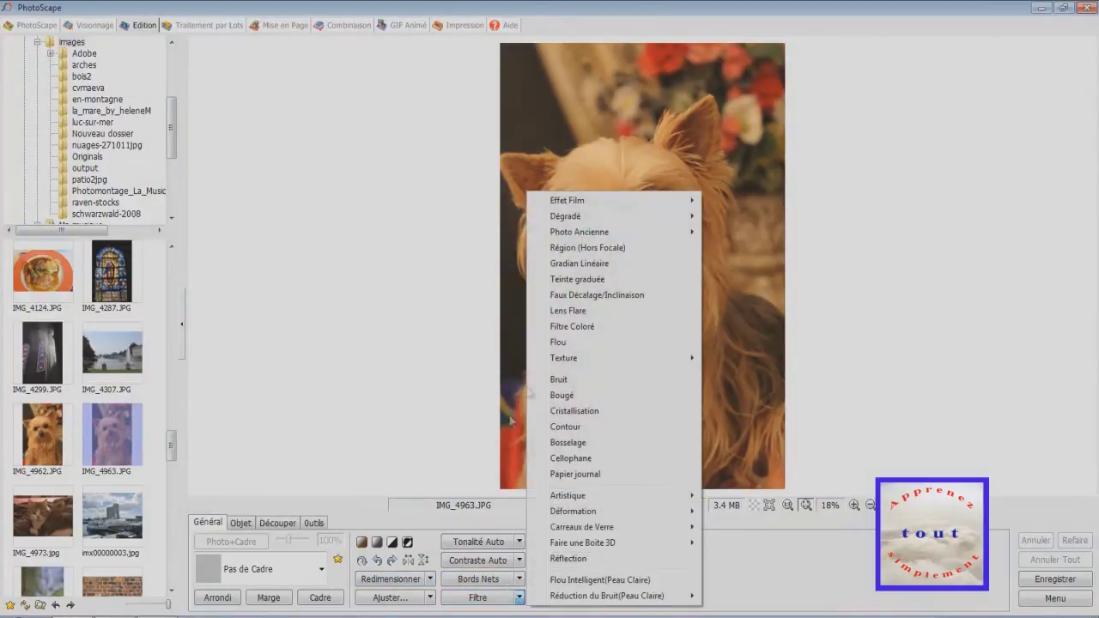
mouse_move(691, 216)
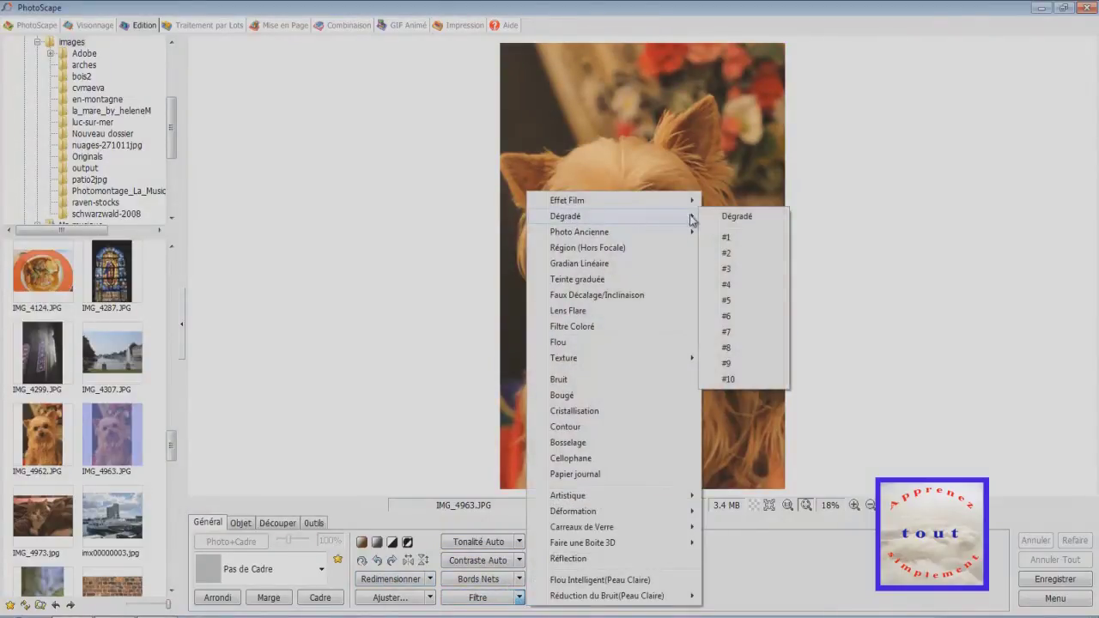
click(737, 218)
click(307, 427)
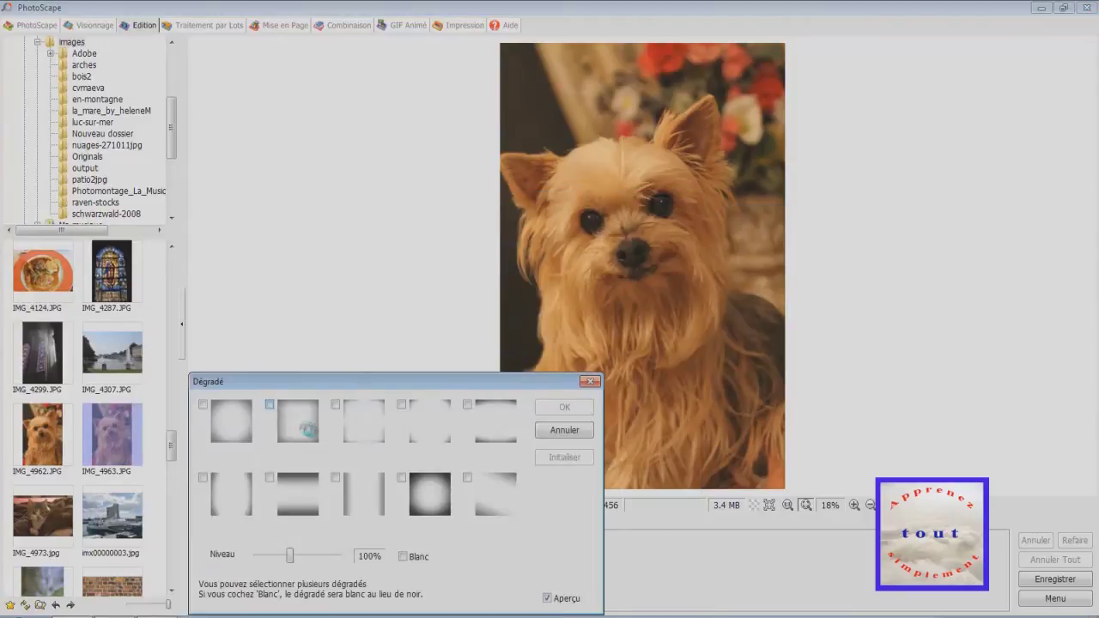
click(435, 502)
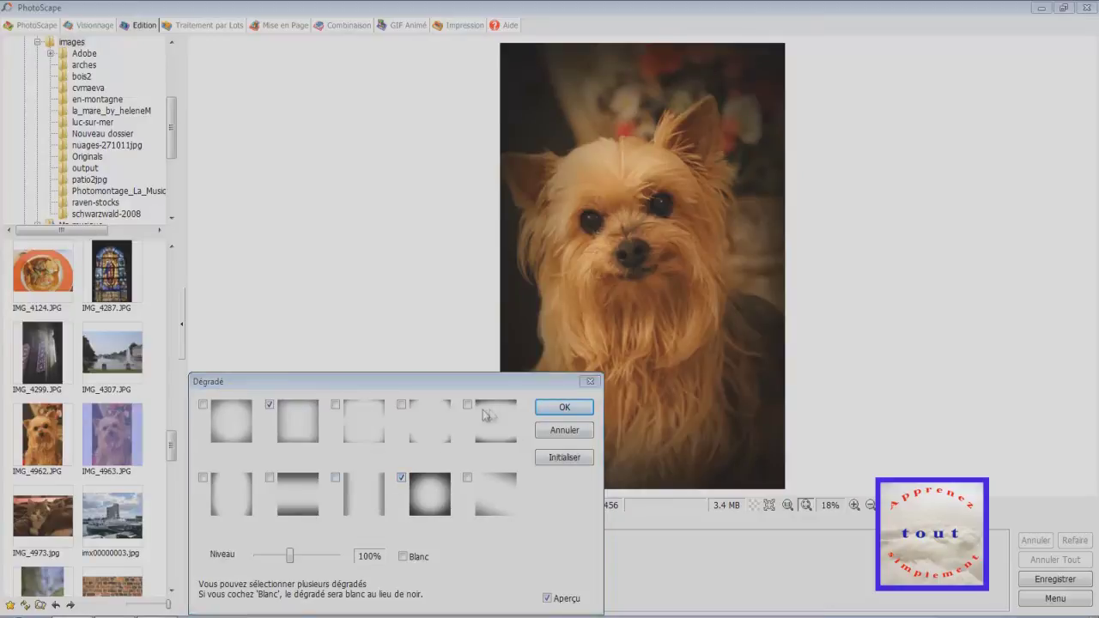
drag(456, 379, 280, 234)
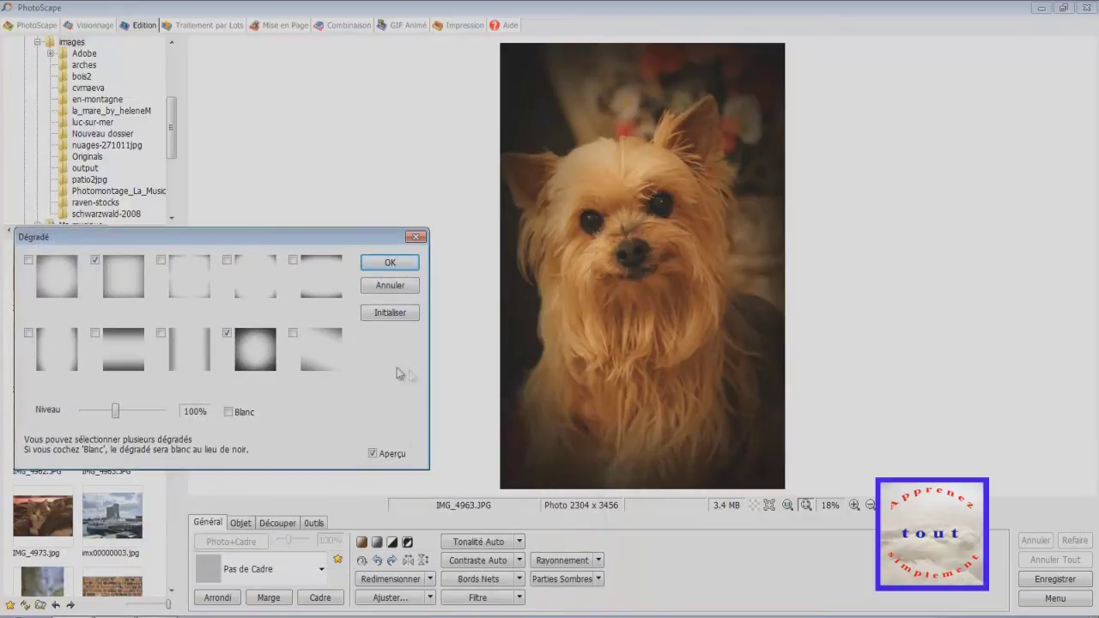
click(254, 350)
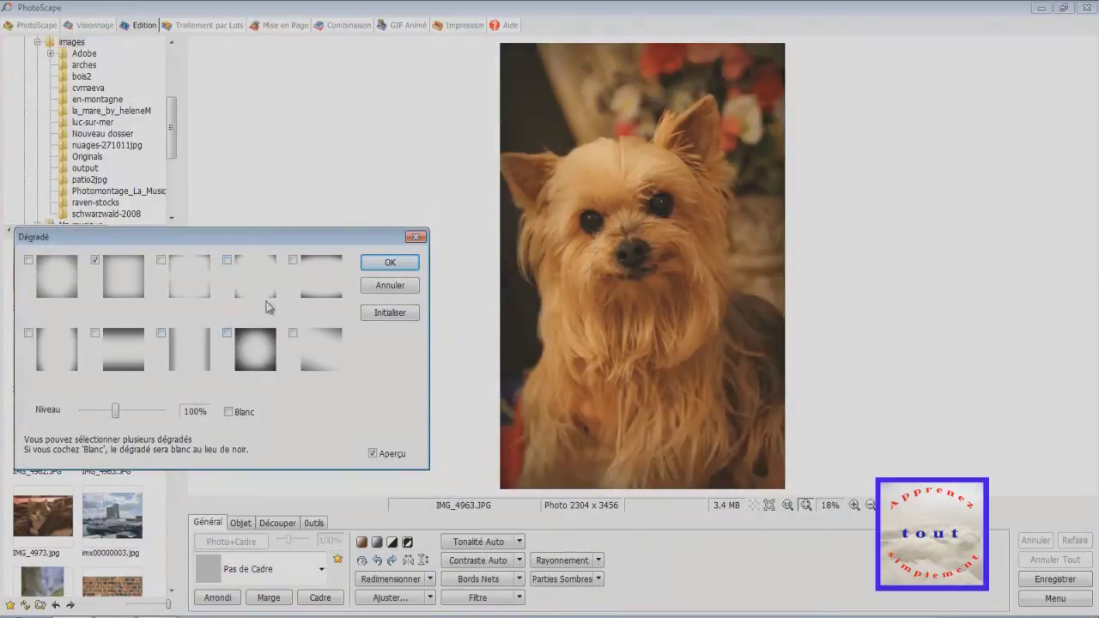
click(275, 296)
click(276, 294)
click(316, 365)
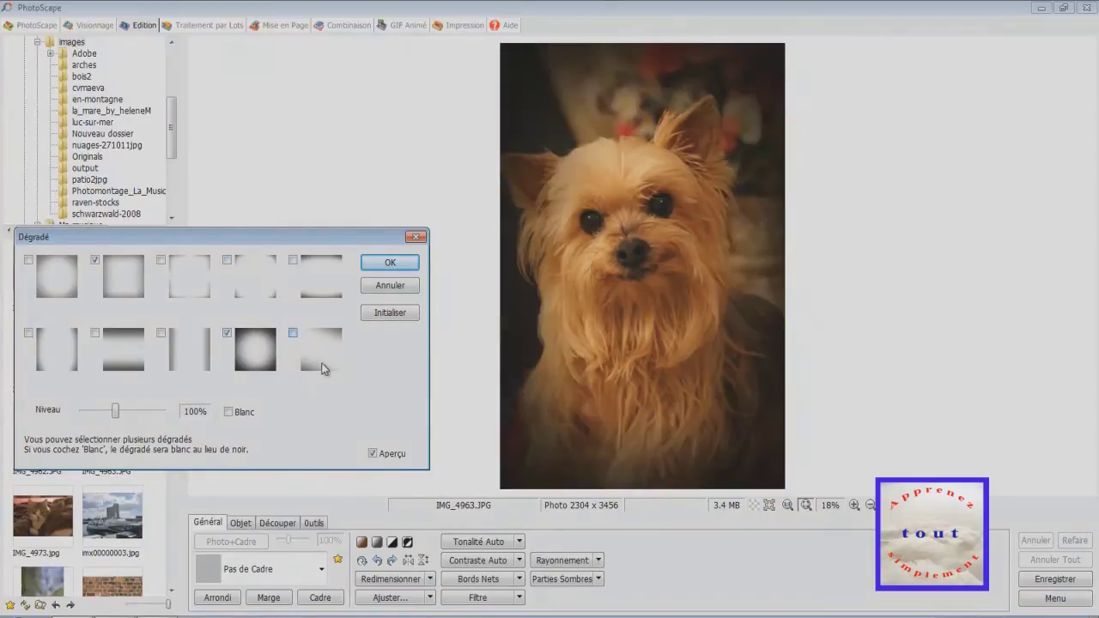
click(390, 286)
- Preview the Photo Ancienne textures 02, 03, 04 and 06 on the dog photo in sepia
click(521, 600)
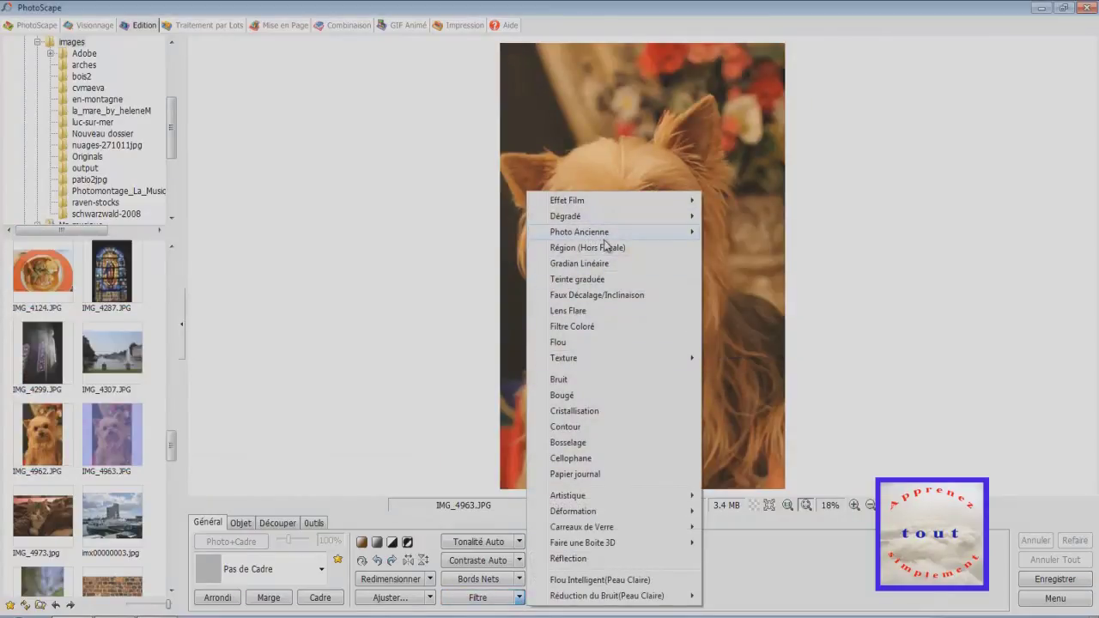
mouse_move(683, 233)
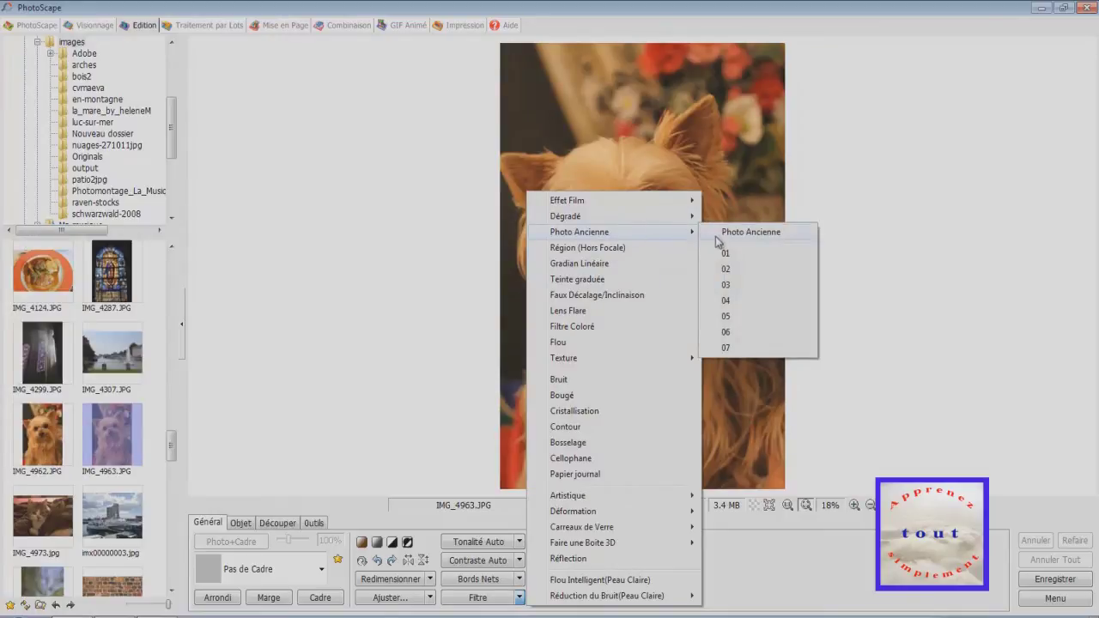
click(719, 237)
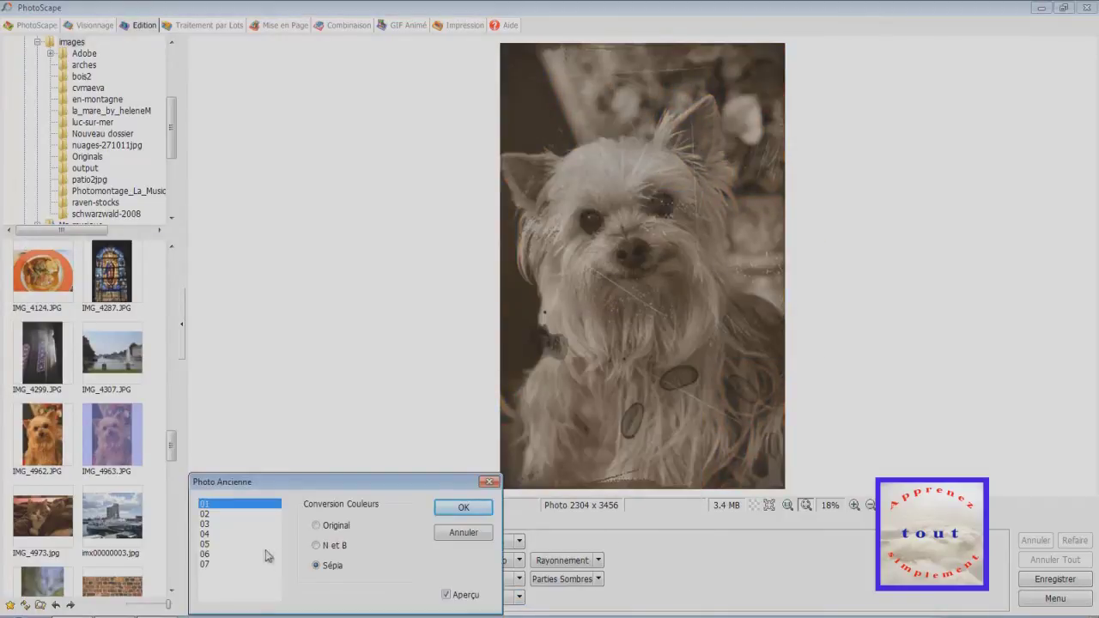
click(206, 514)
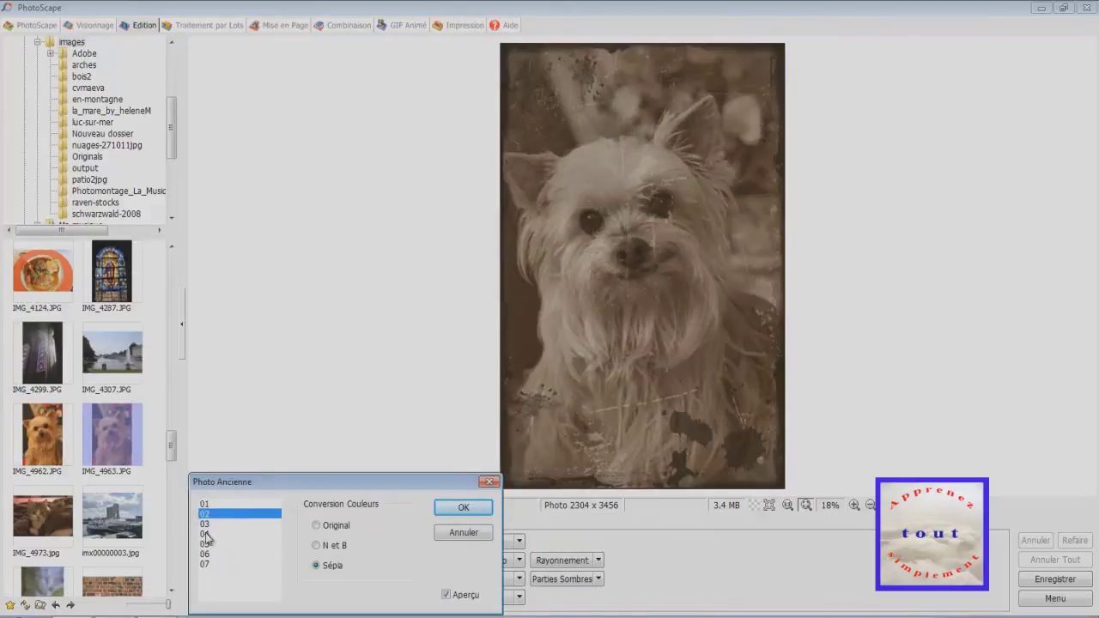
click(208, 535)
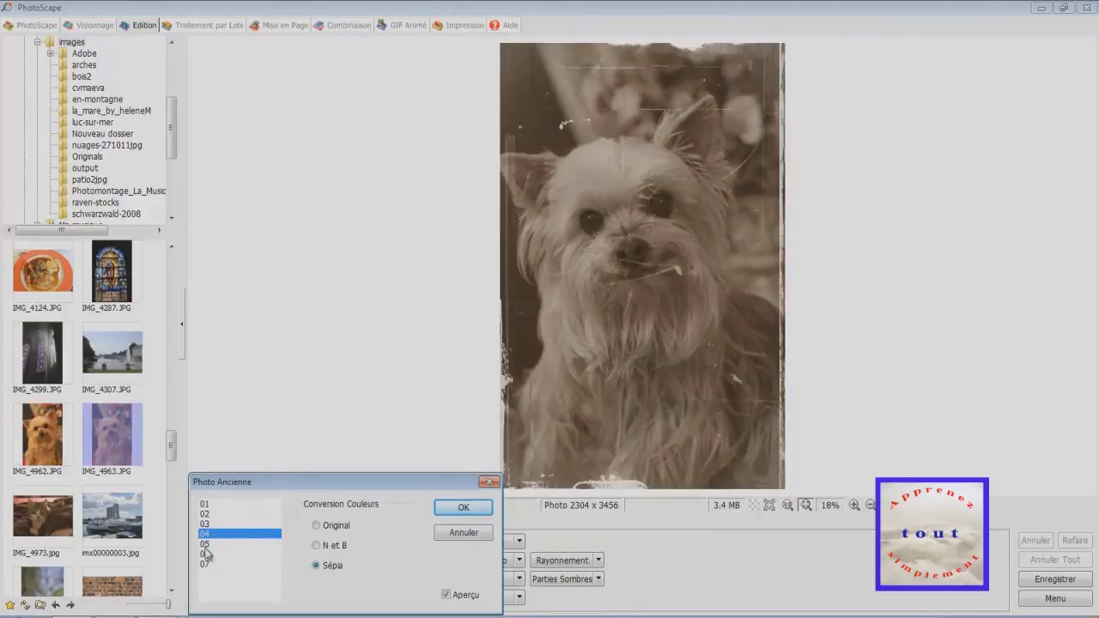
click(206, 555)
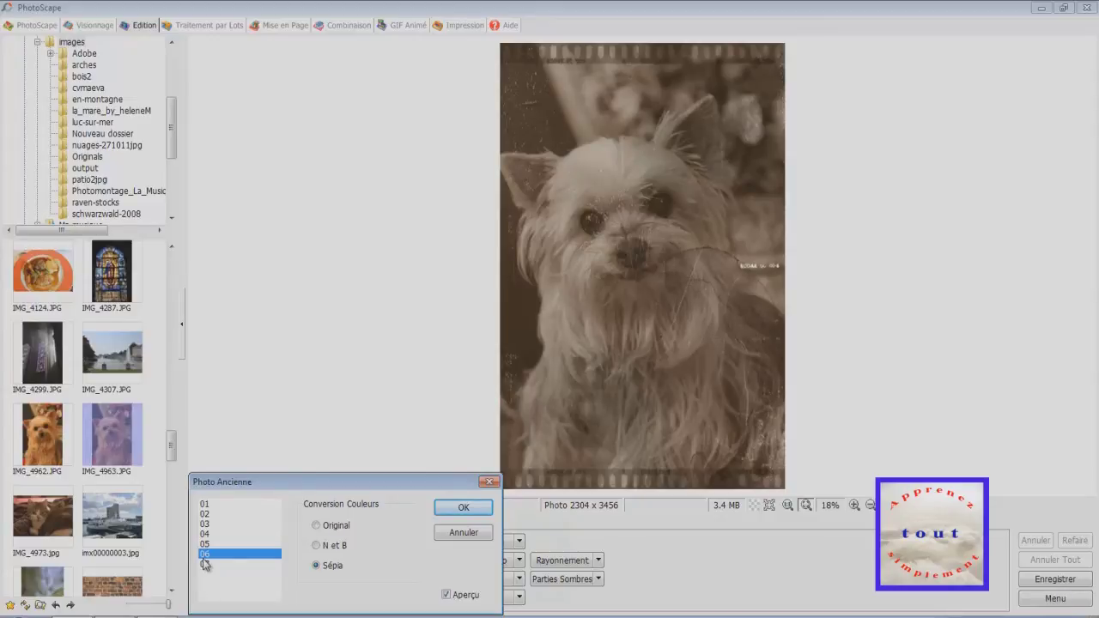
click(211, 534)
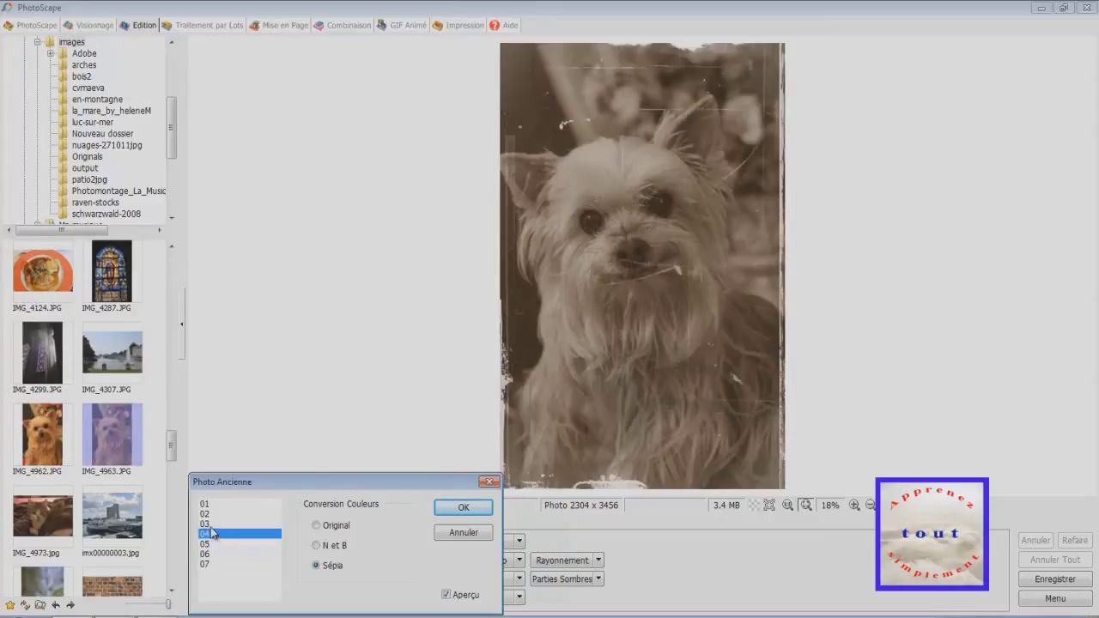
click(213, 523)
click(219, 512)
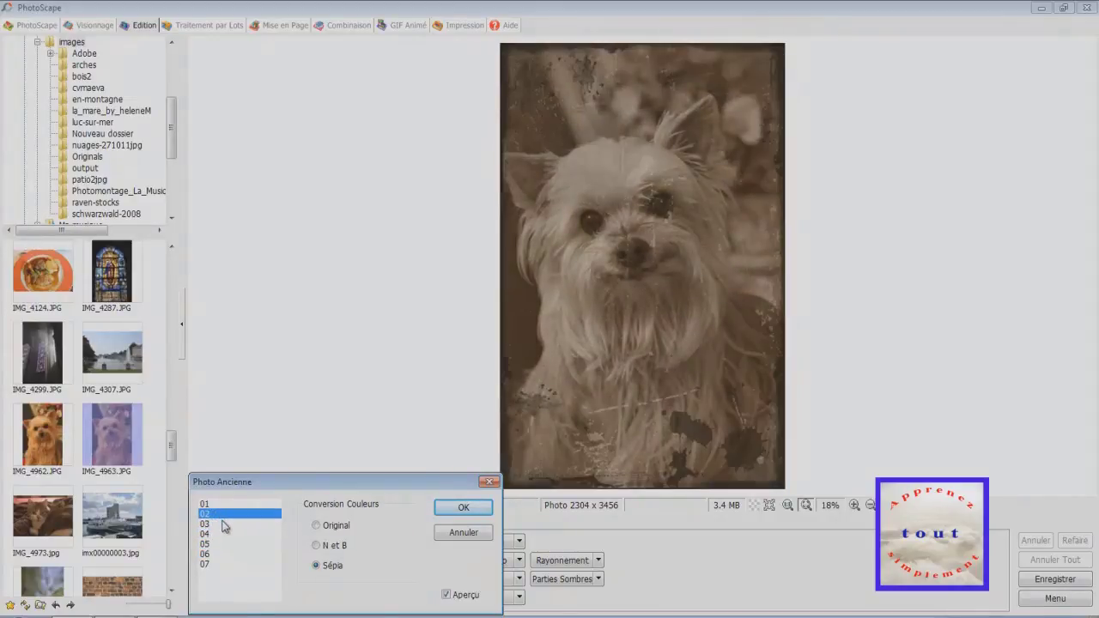
- Compare the old-photo textures in black and white, original colours (07, 06, 05, 04) and sepia (06), and discard the effect
click(317, 545)
click(316, 525)
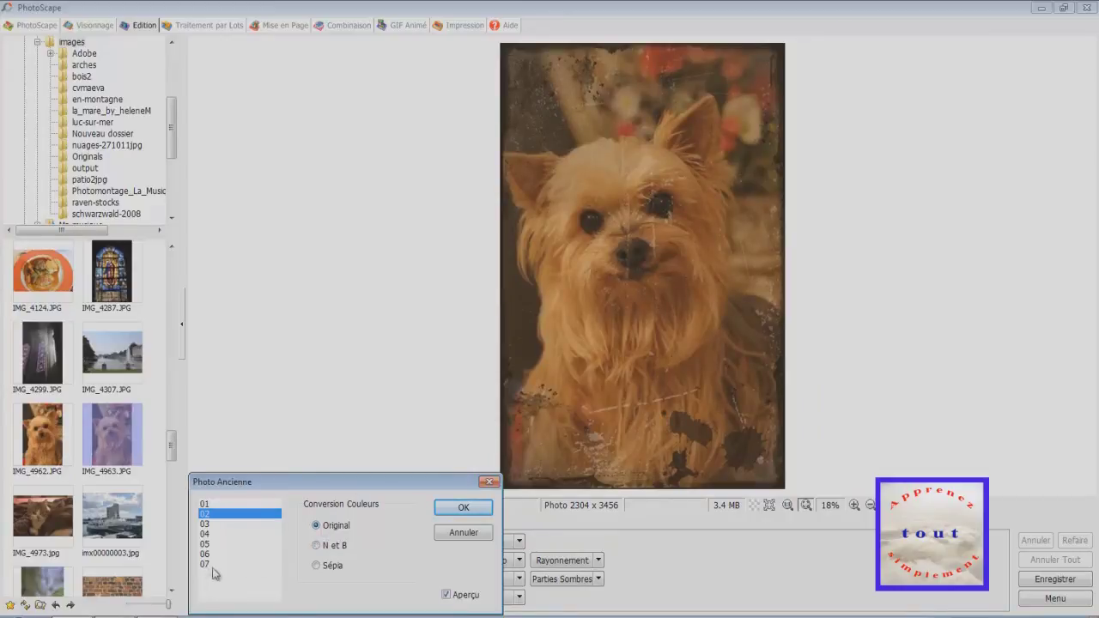
click(207, 564)
click(205, 556)
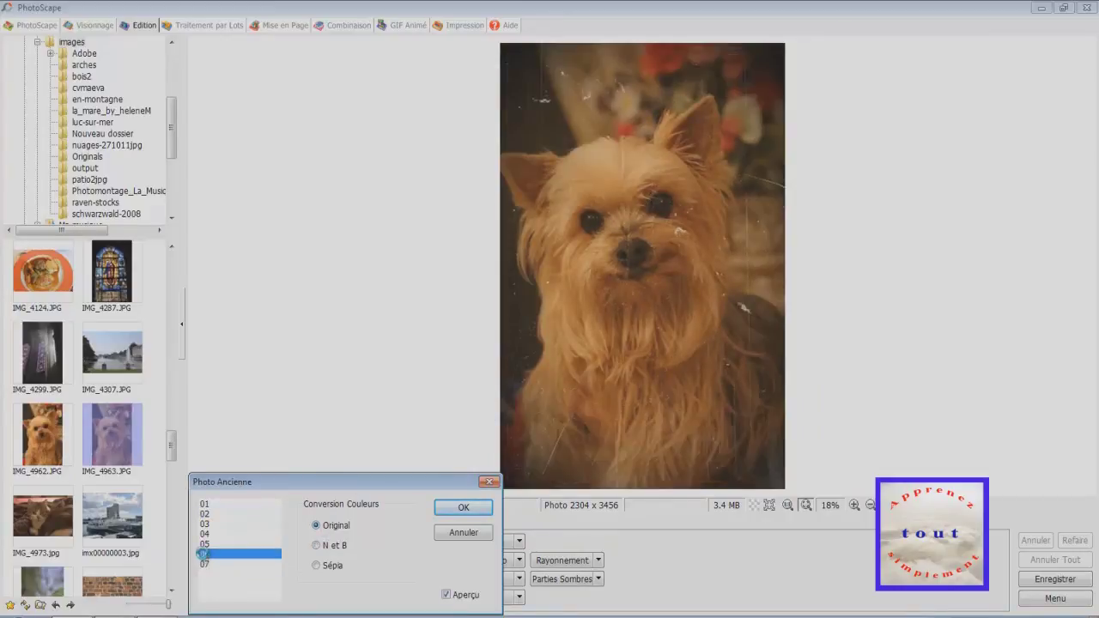
click(206, 544)
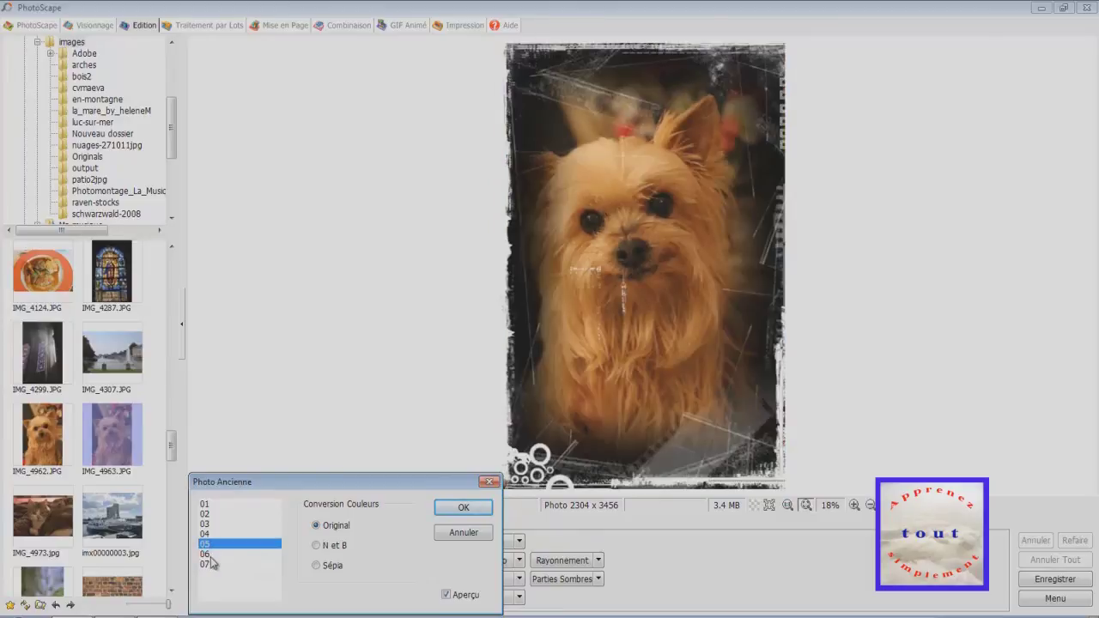
click(212, 533)
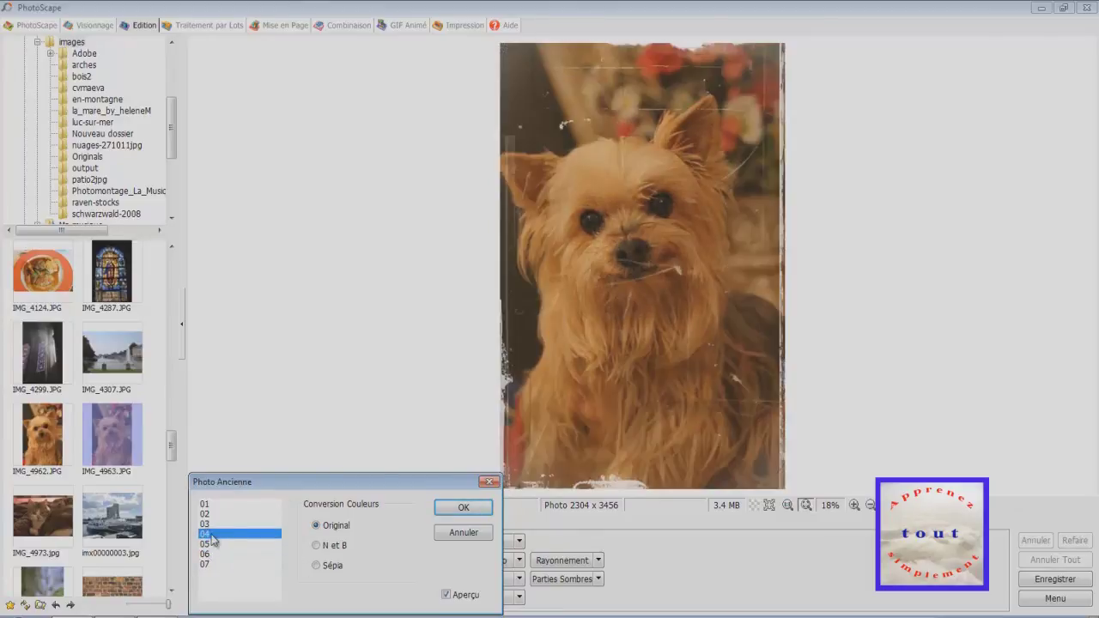
click(319, 565)
click(202, 555)
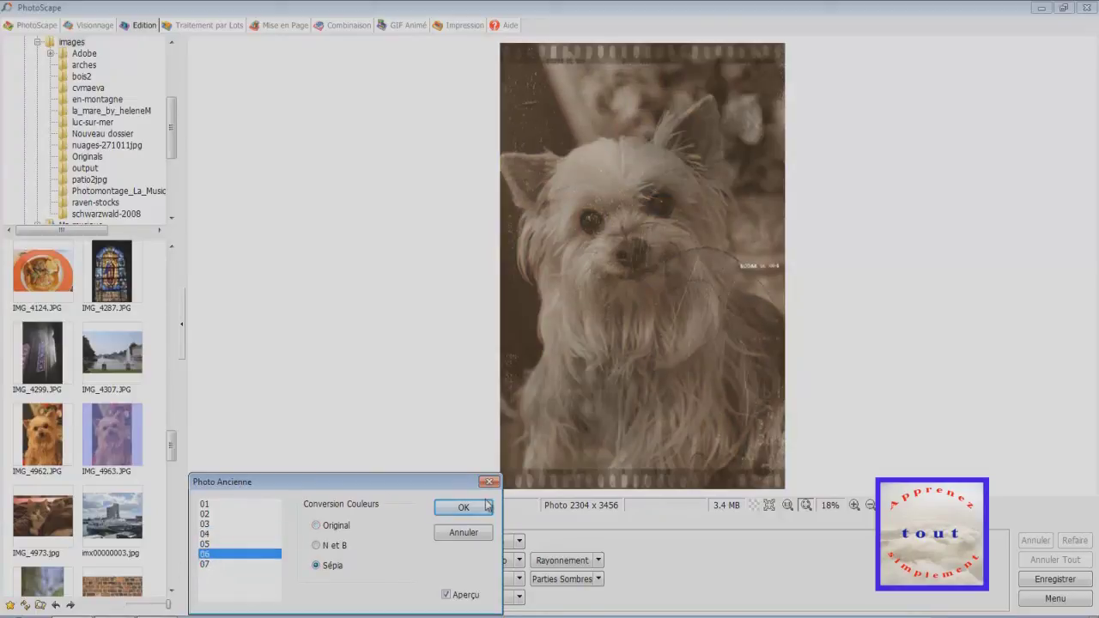
click(462, 537)
- Apply one of the Texture filter presets to the dog photo
click(515, 592)
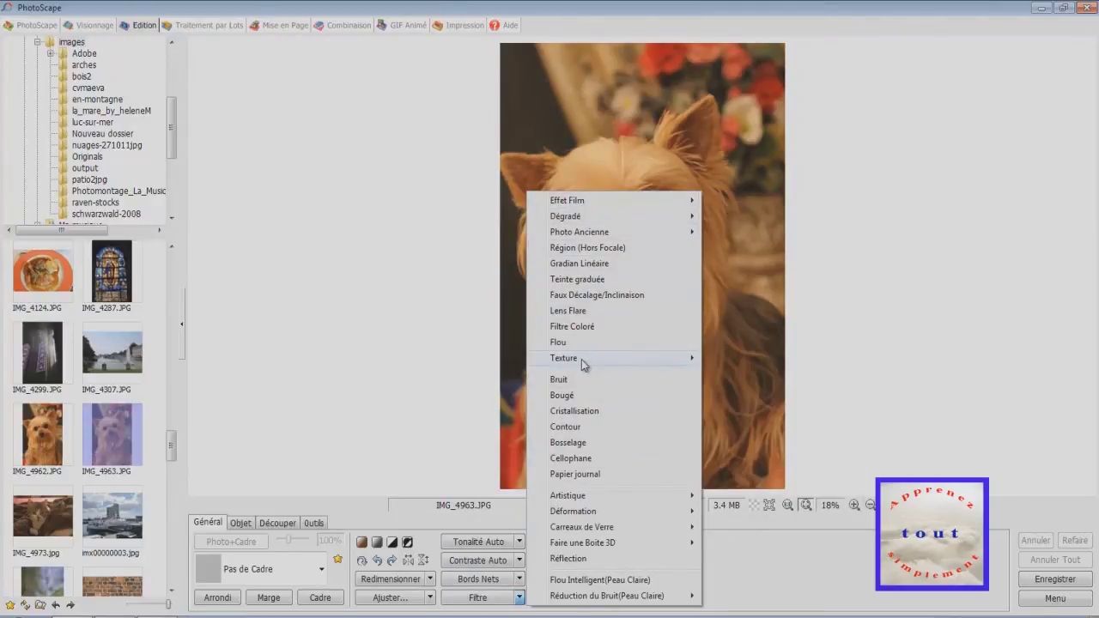
mouse_move(586, 365)
click(743, 420)
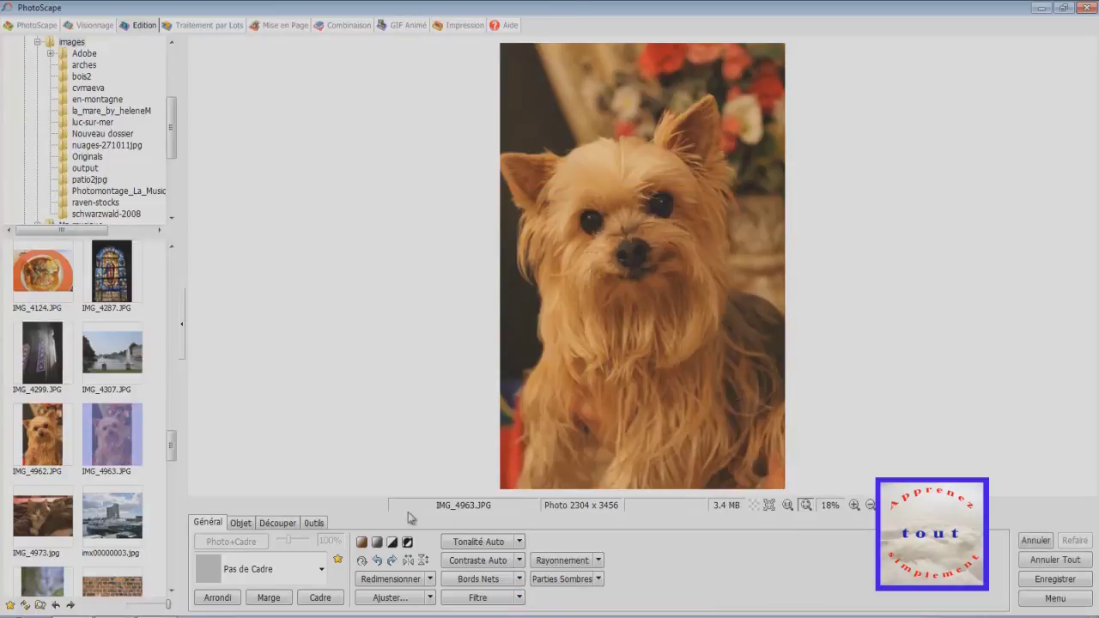
- Try a Lens Flare beside the dog's ear on the flower side, with Nombre 38 and Opacité 62%, and discard it
click(486, 592)
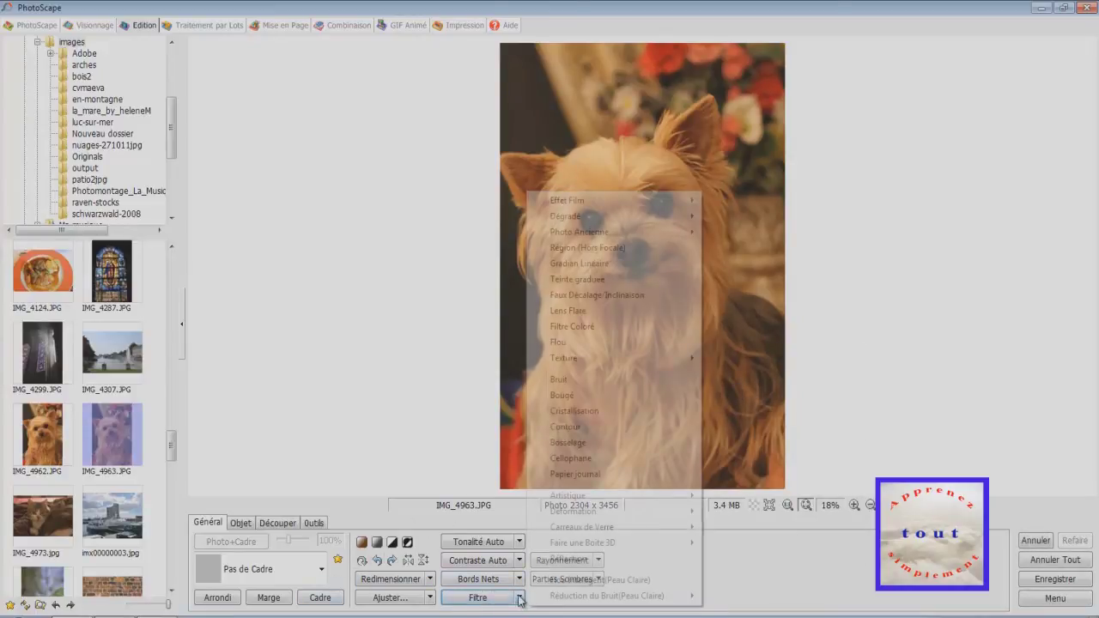
click(575, 312)
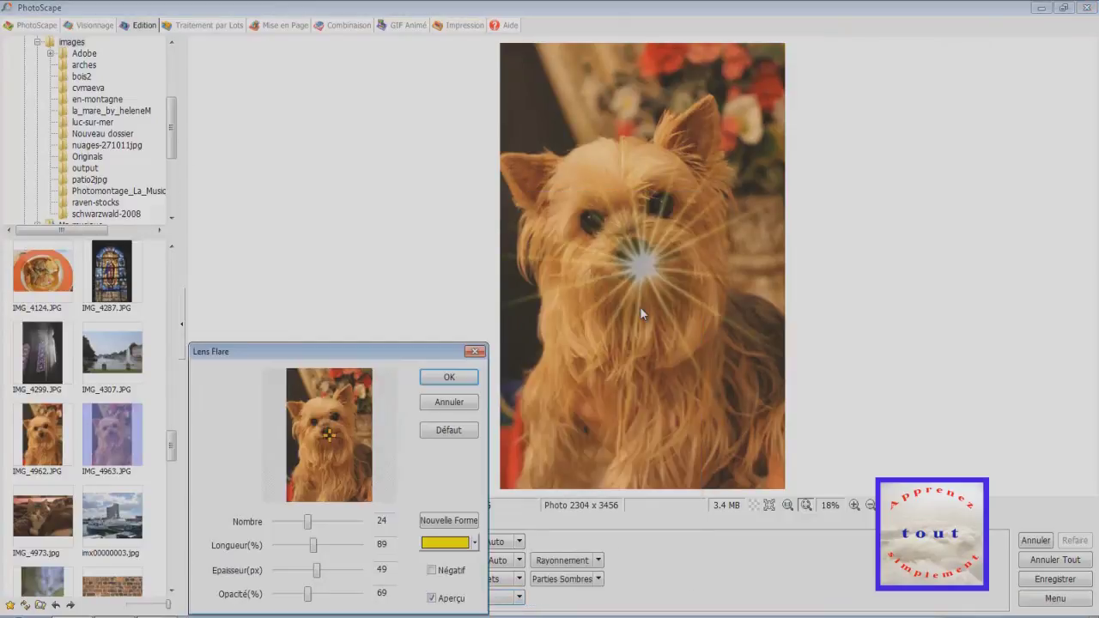
drag(406, 351, 344, 139)
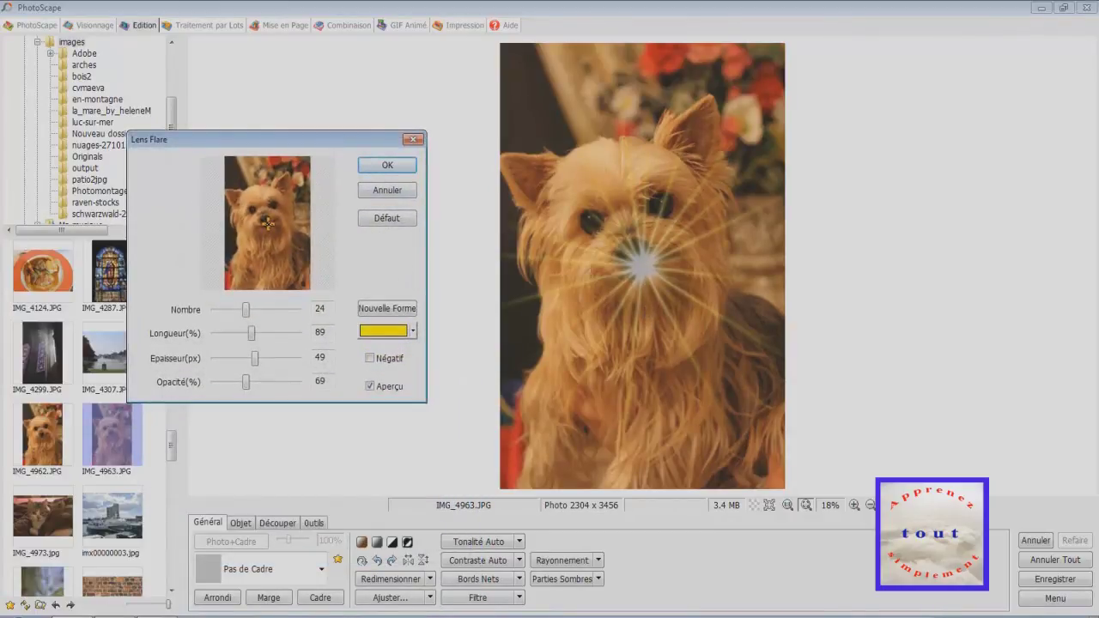
click(294, 179)
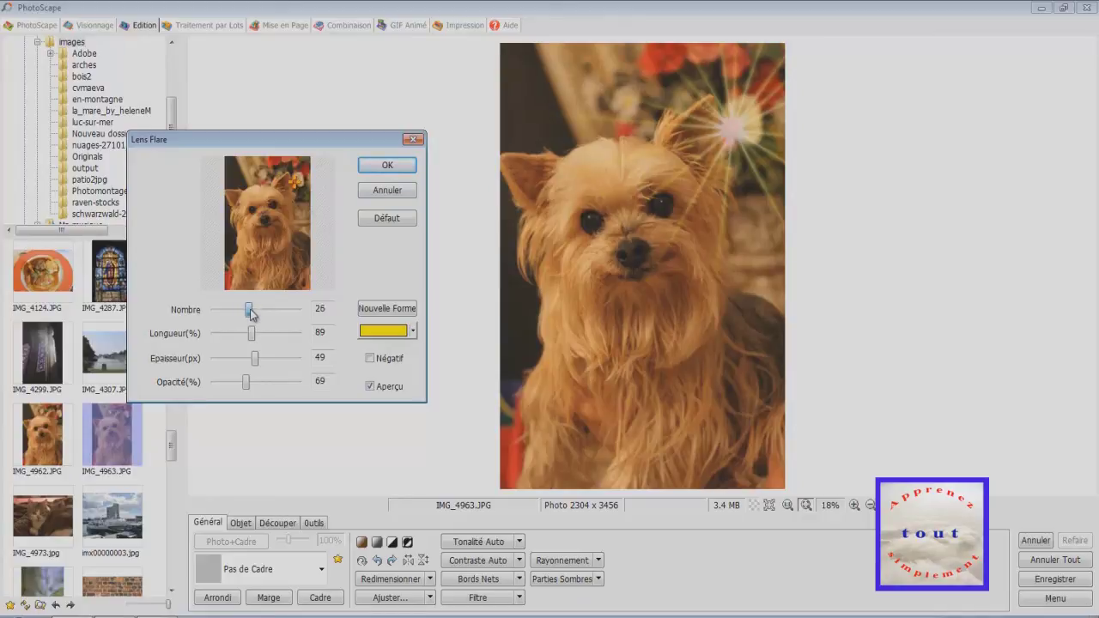
drag(251, 314, 262, 313)
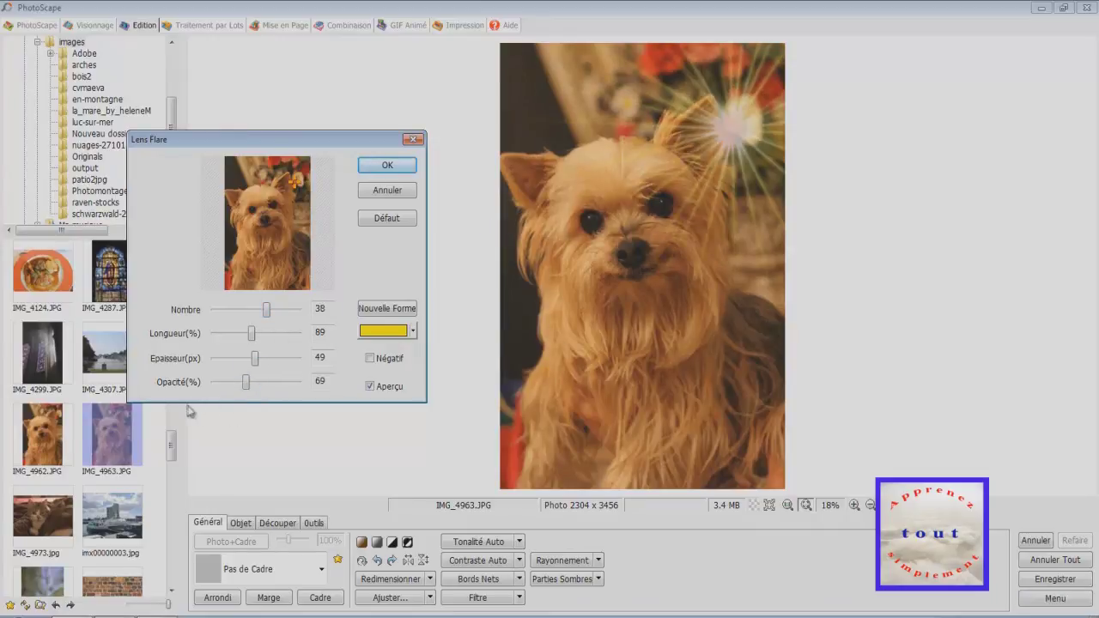
drag(246, 389, 225, 389)
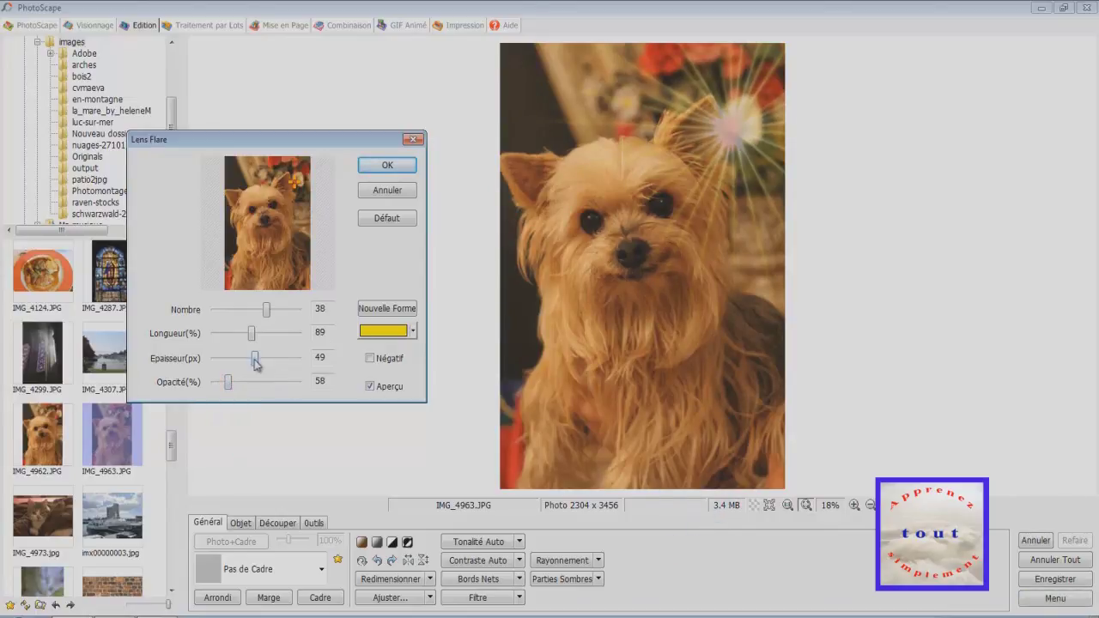
drag(225, 388, 234, 388)
click(389, 190)
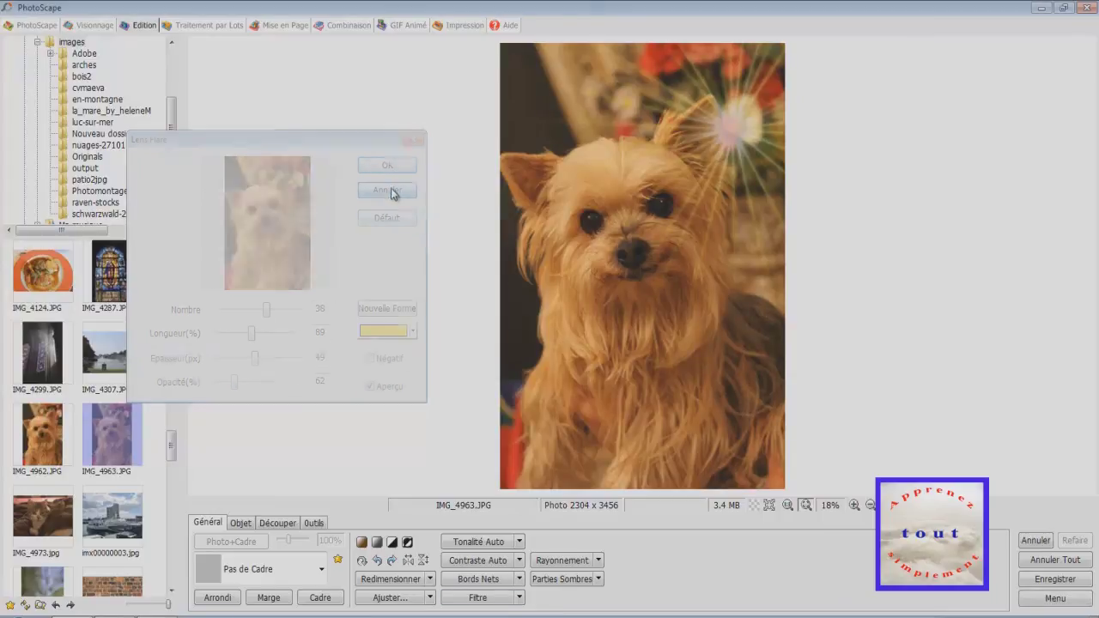
- Try the Réflection filter on the dog photo with Niveau 123% and Taille 67%, and discard it
click(518, 598)
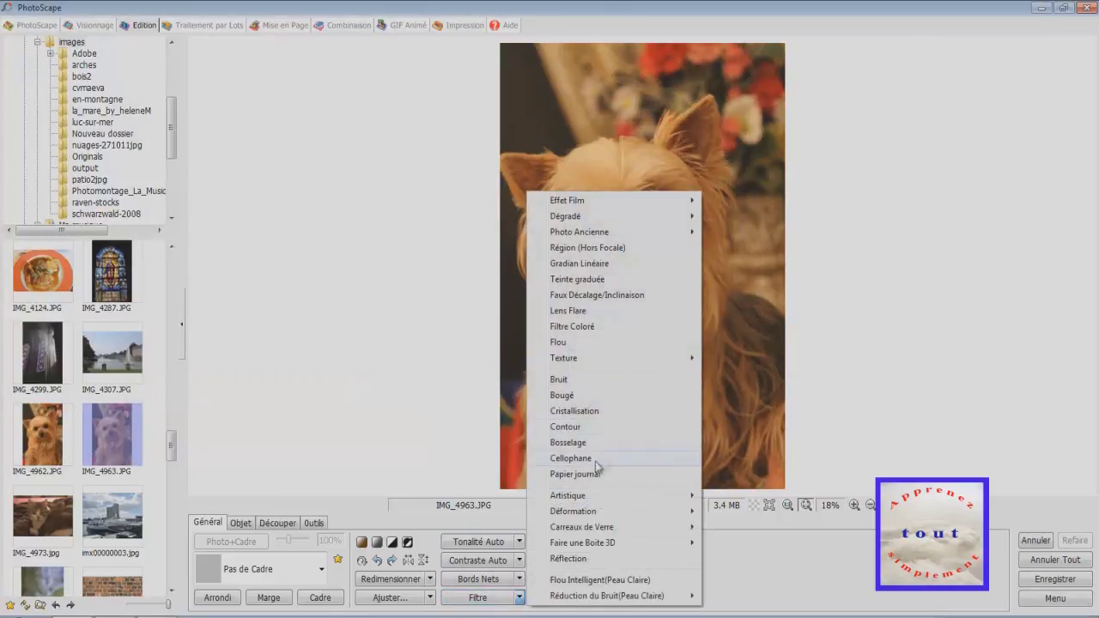
click(618, 560)
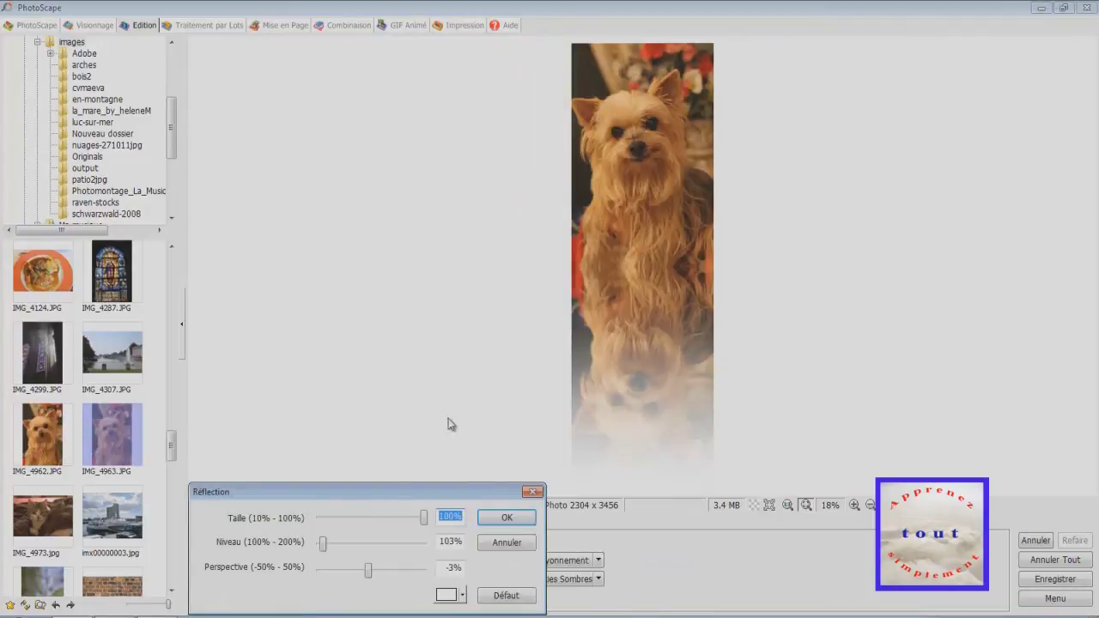
drag(350, 503, 323, 318)
click(301, 359)
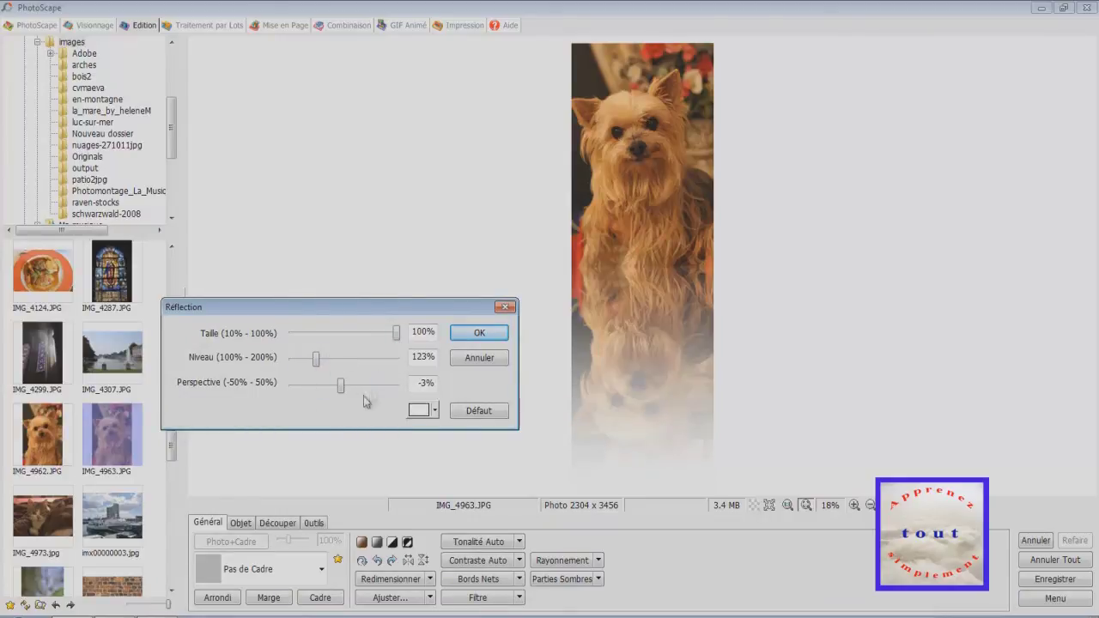
drag(395, 333, 358, 334)
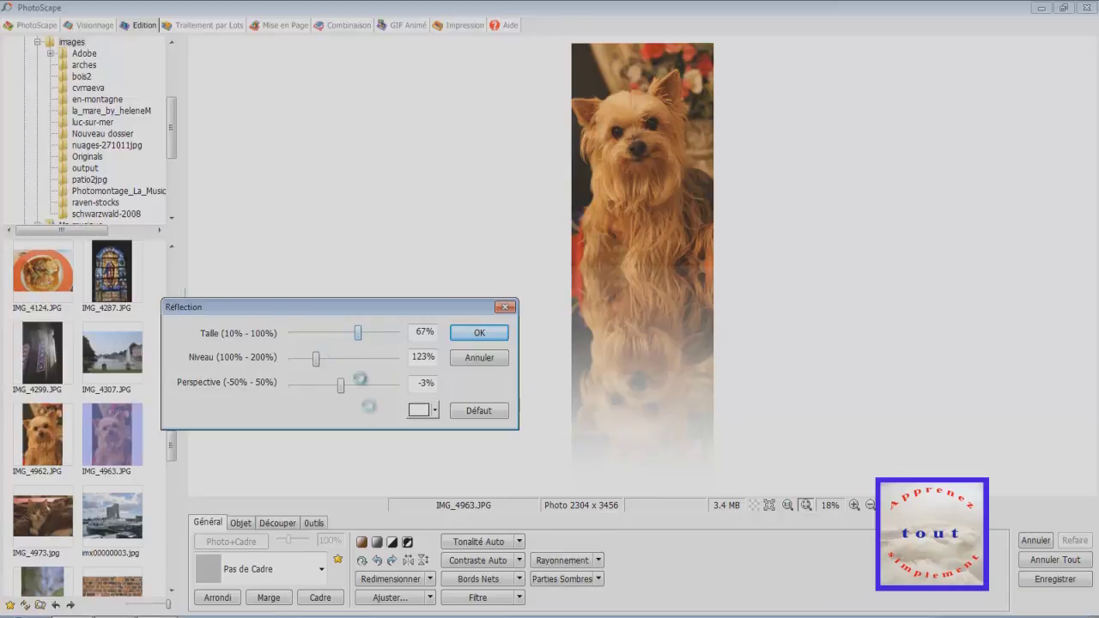
click(486, 362)
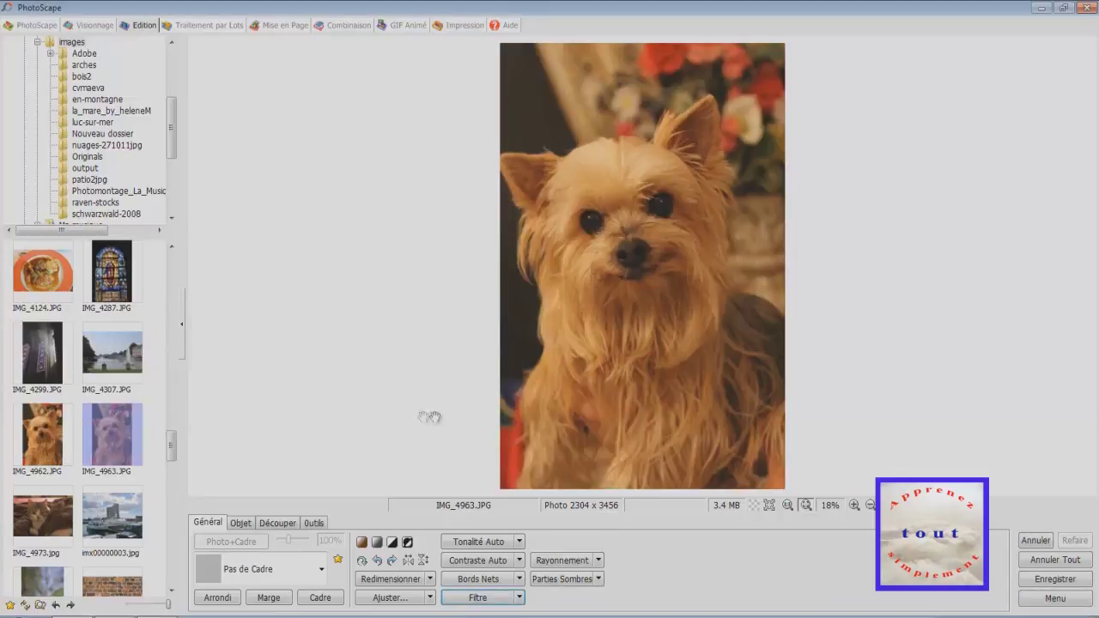
- Try the Papier journal filter on the dog photo with Taille 15, and discard it
click(517, 596)
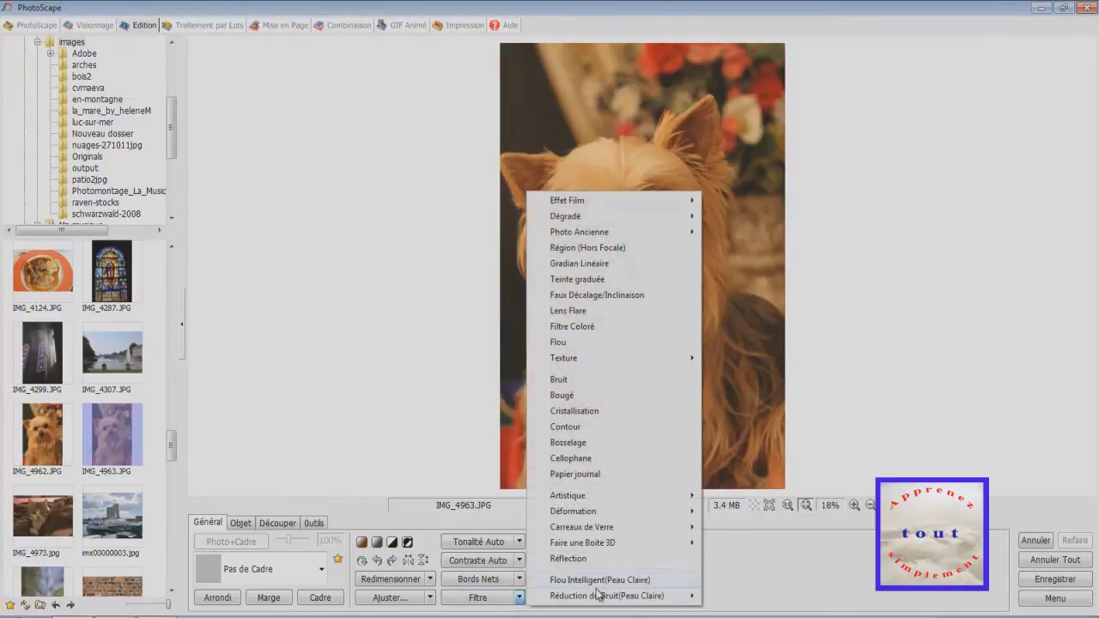
mouse_move(611, 514)
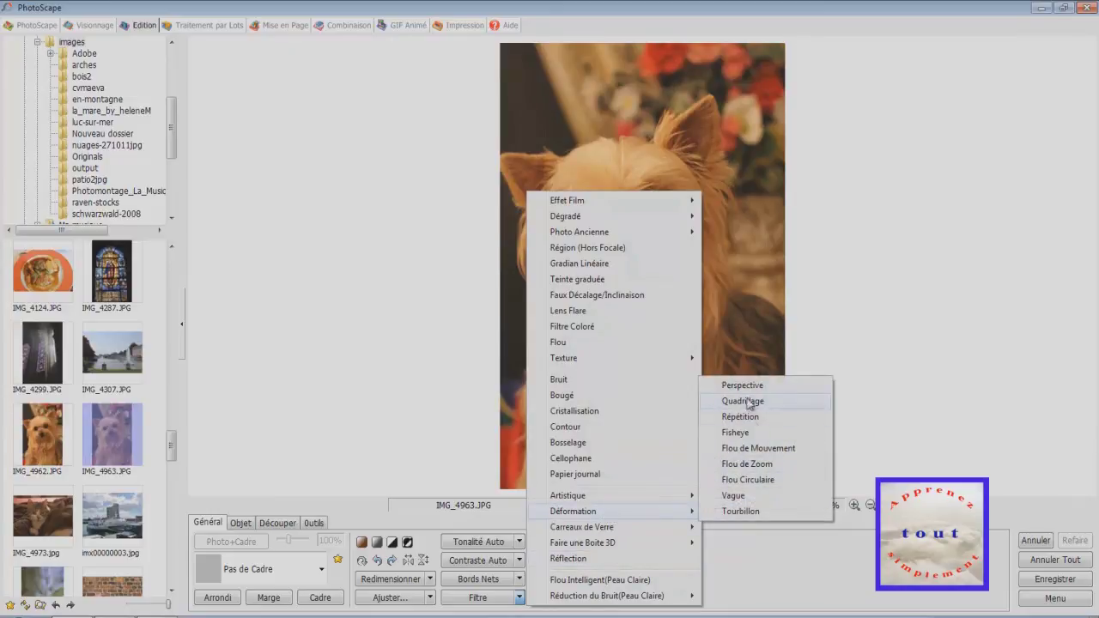
mouse_move(686, 498)
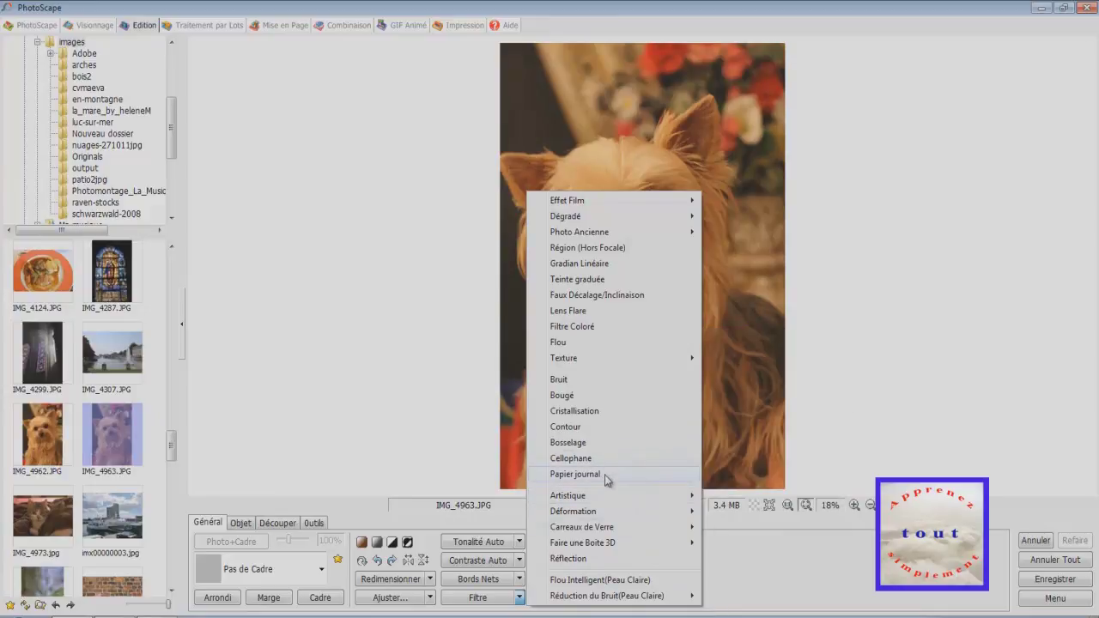
click(575, 473)
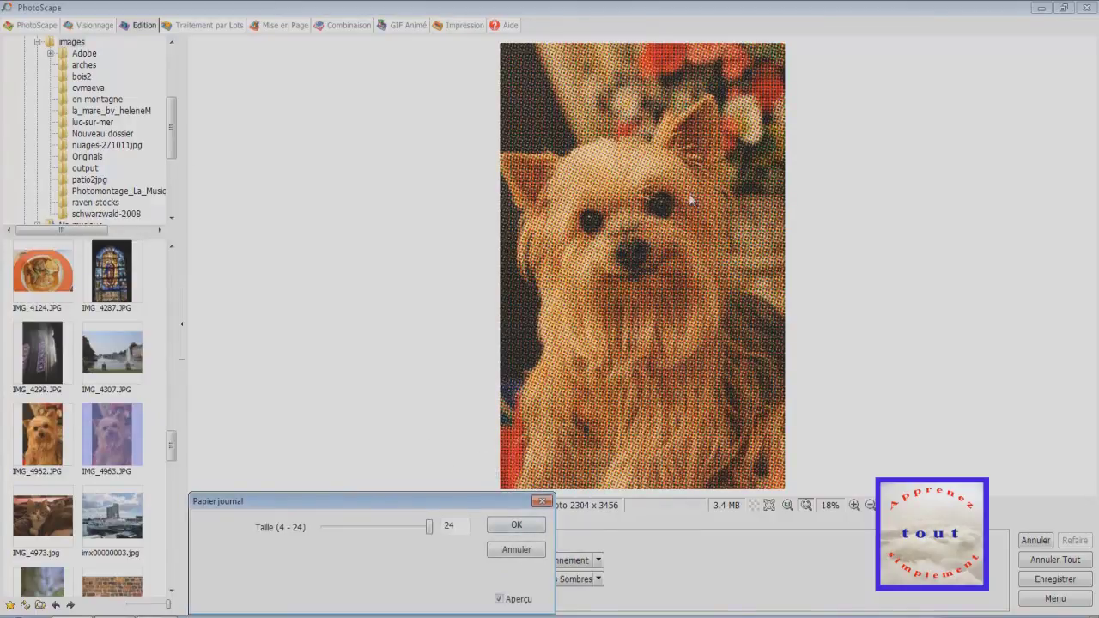
drag(431, 531, 380, 537)
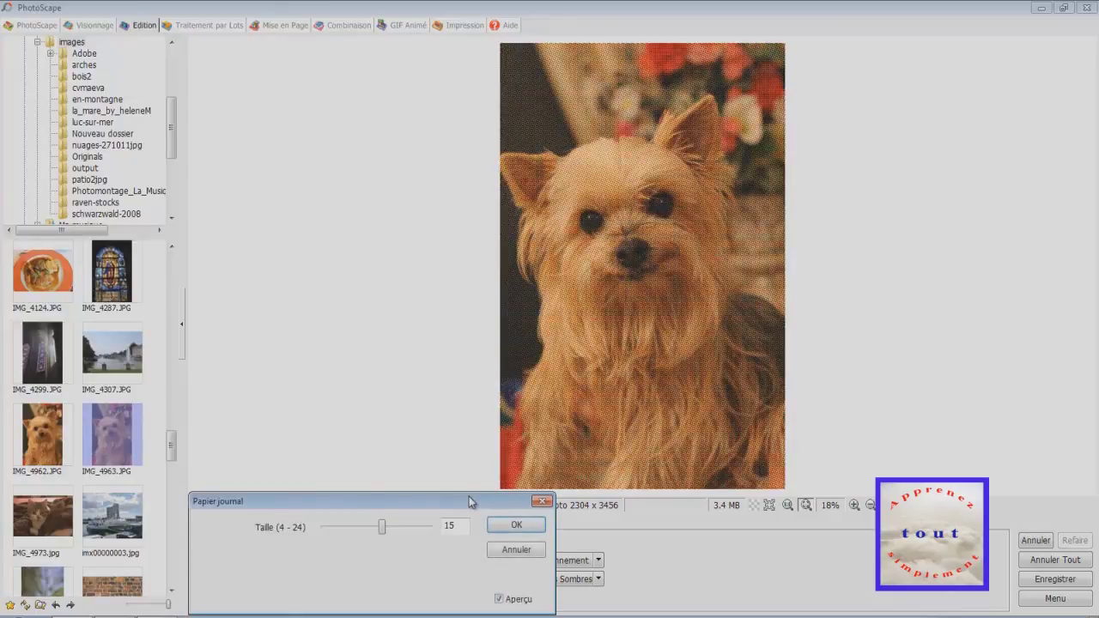
click(523, 548)
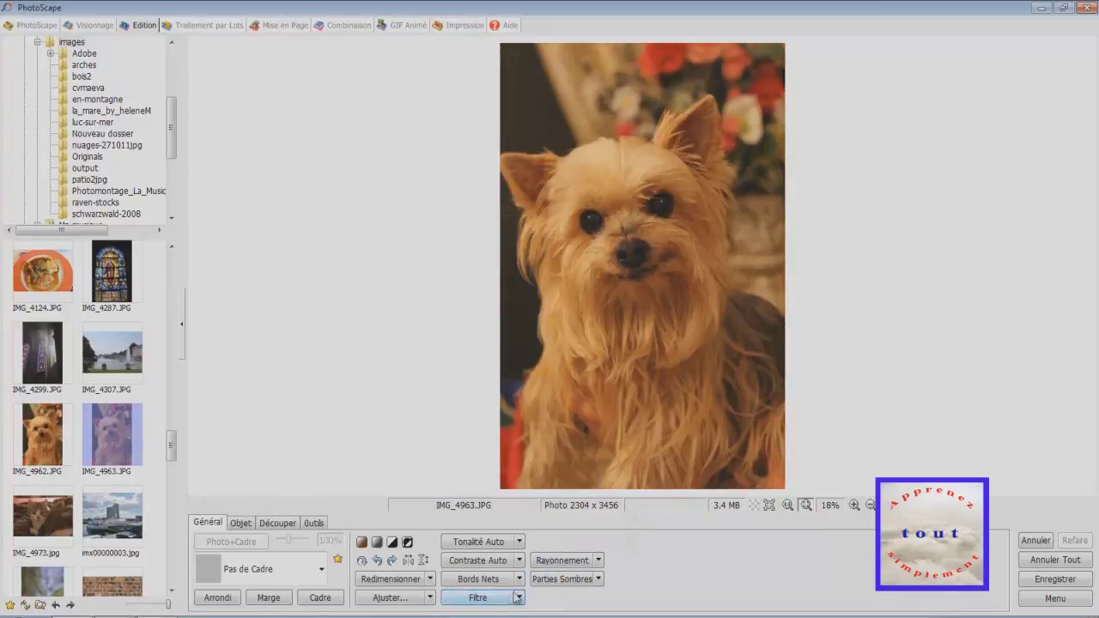
- Sharpen the dog photo with Bords Nets level 7 and correct its colours with Tonalité Auto
click(520, 579)
click(586, 482)
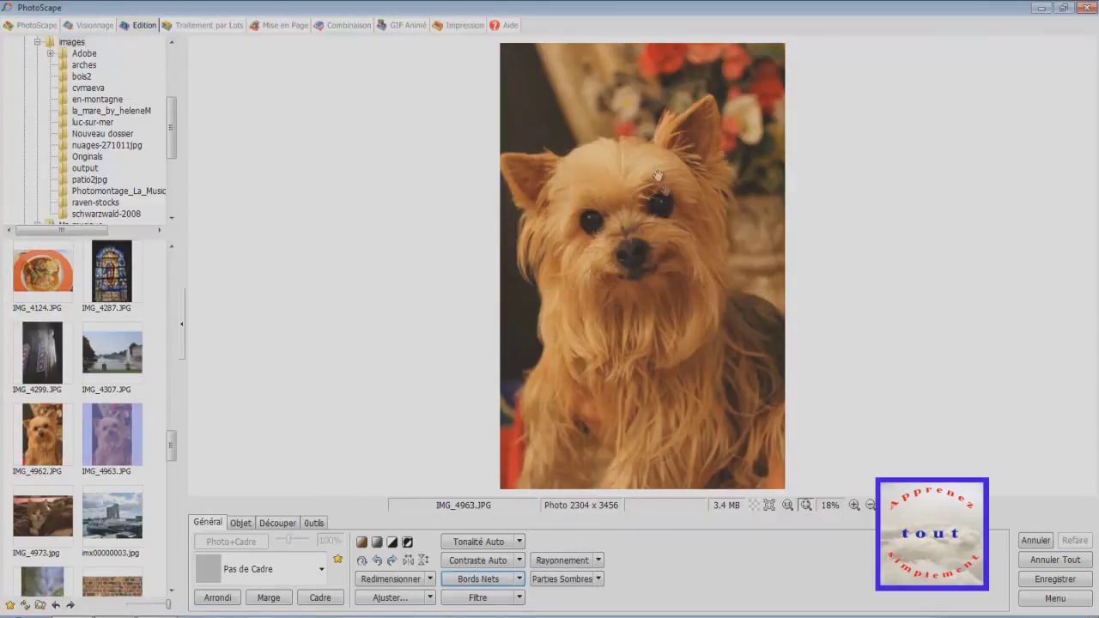
click(520, 578)
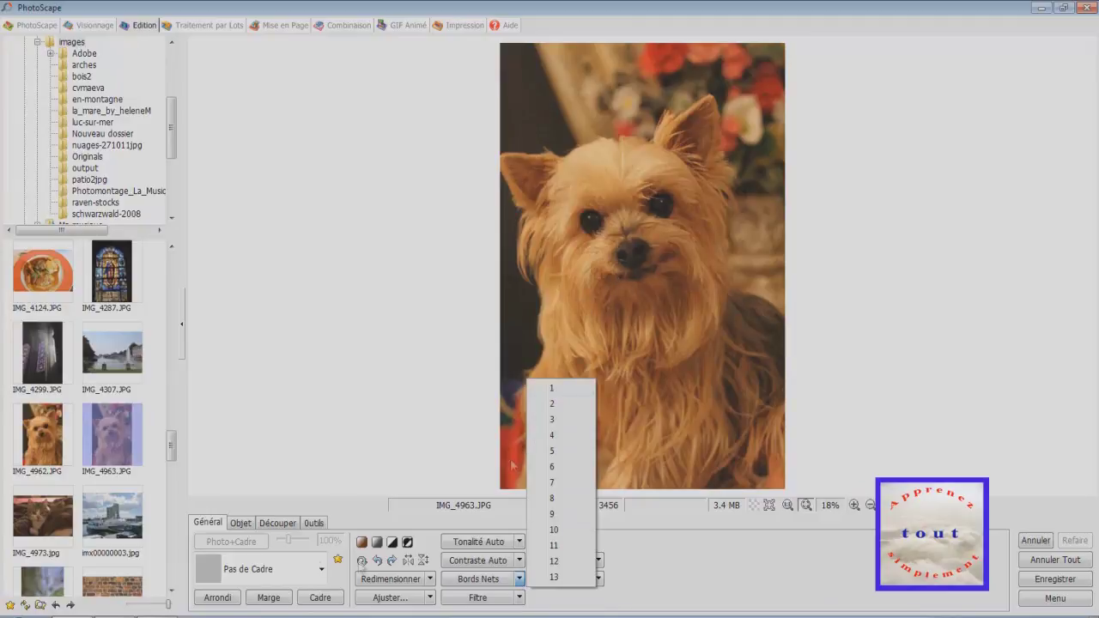
click(519, 560)
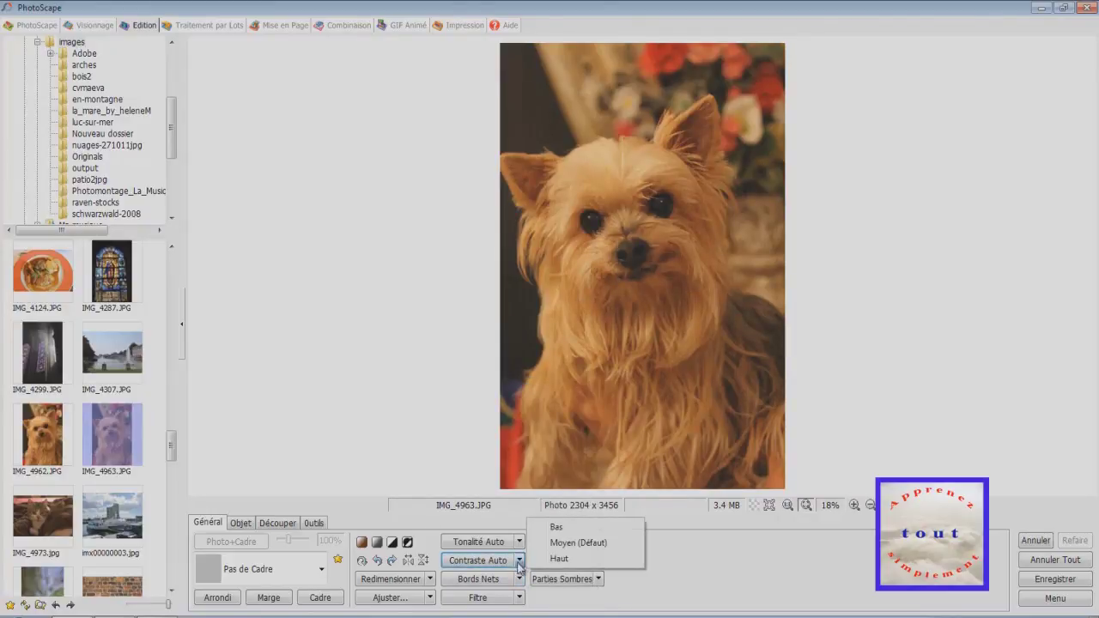
click(518, 566)
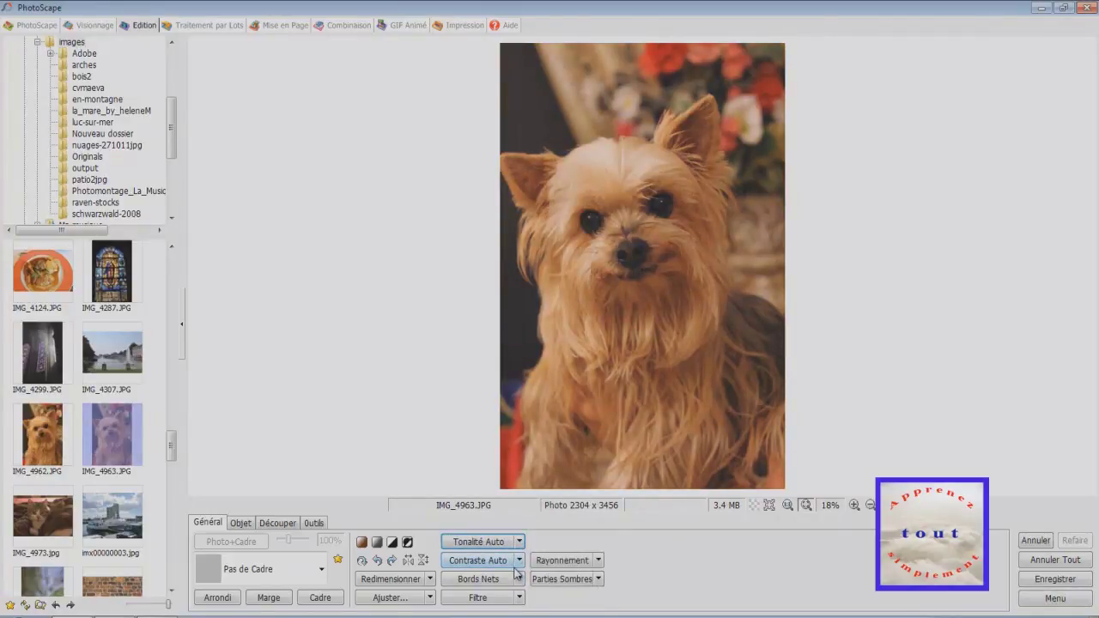
- Try the Cellophane filter on the dog photo with a reduced Niveau, and discard it
click(507, 605)
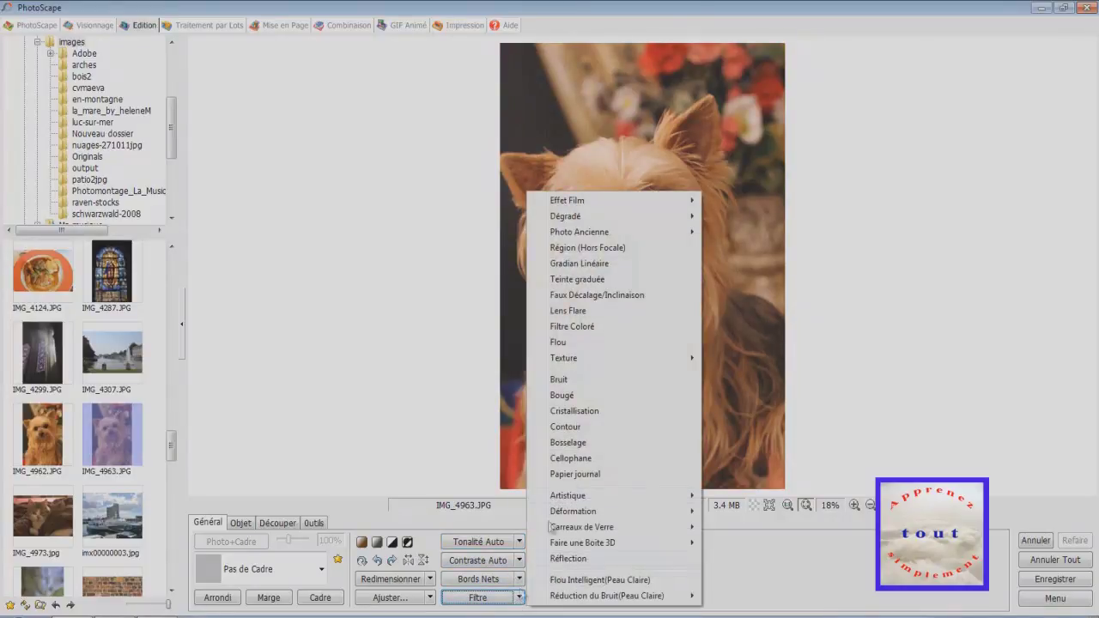
click(590, 462)
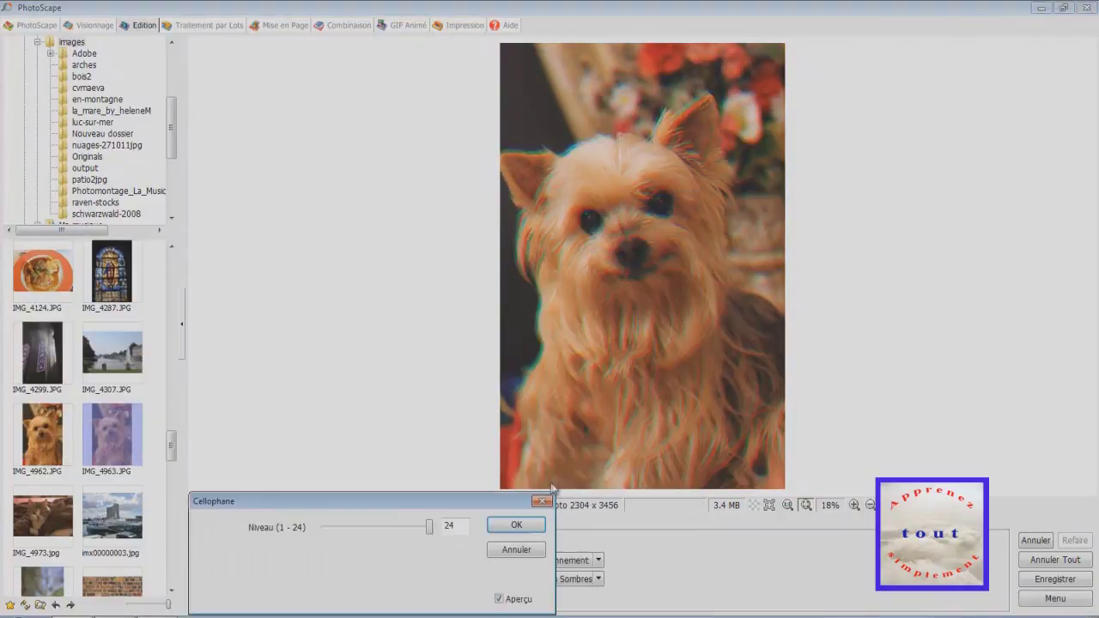
drag(430, 529, 352, 526)
click(509, 556)
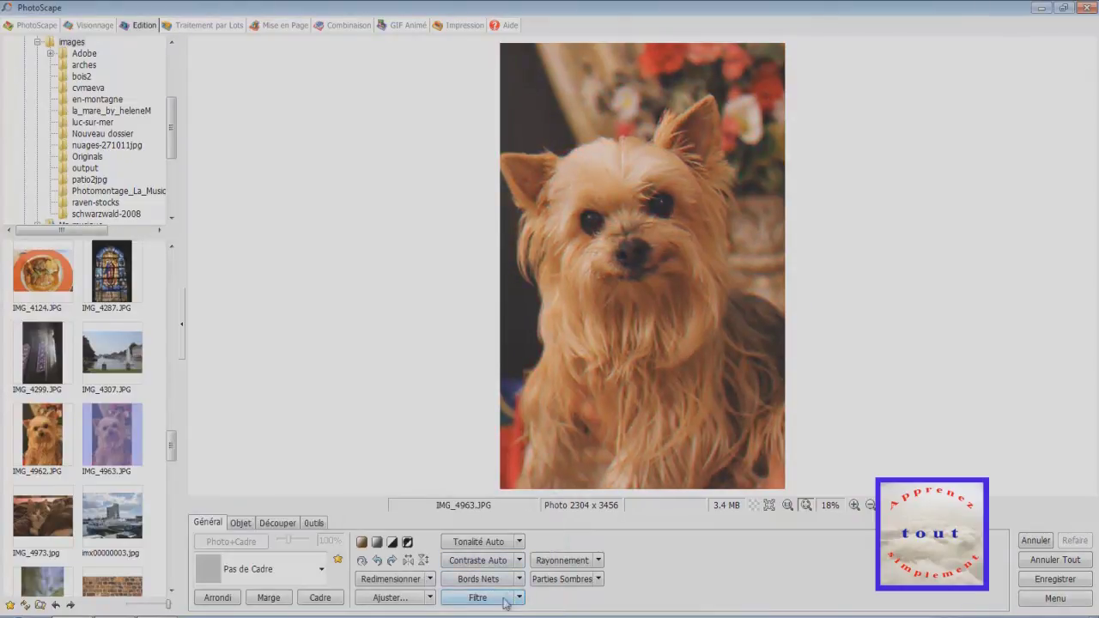
- Try the Double-face Carreaux de Verre filter with width 100, change it to 55 with height 59, and discard it
click(519, 597)
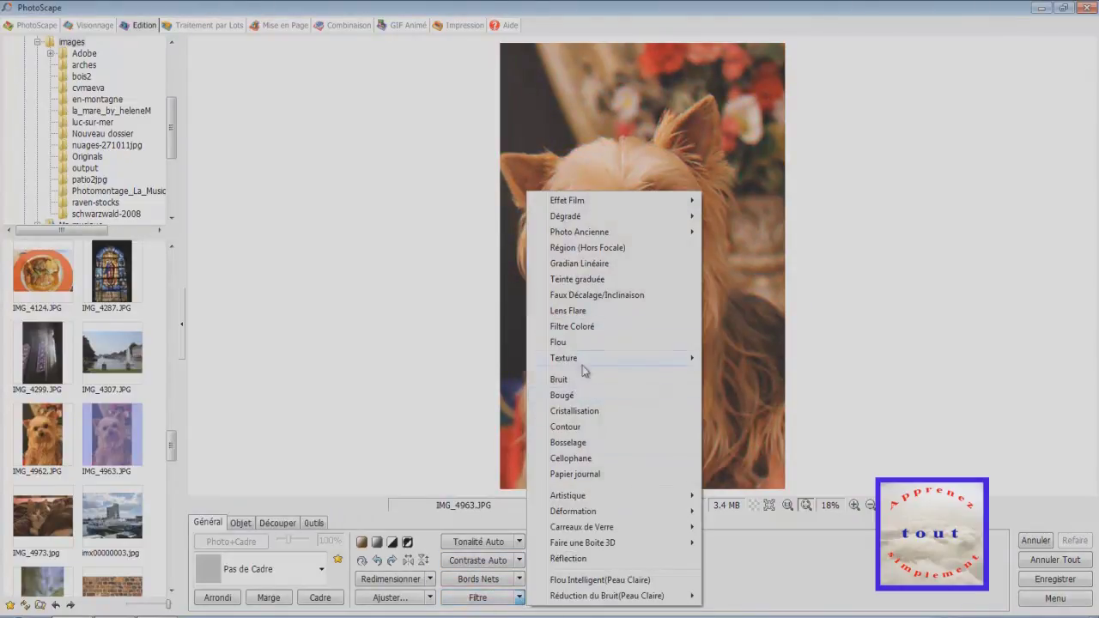
mouse_move(582, 357)
mouse_move(591, 532)
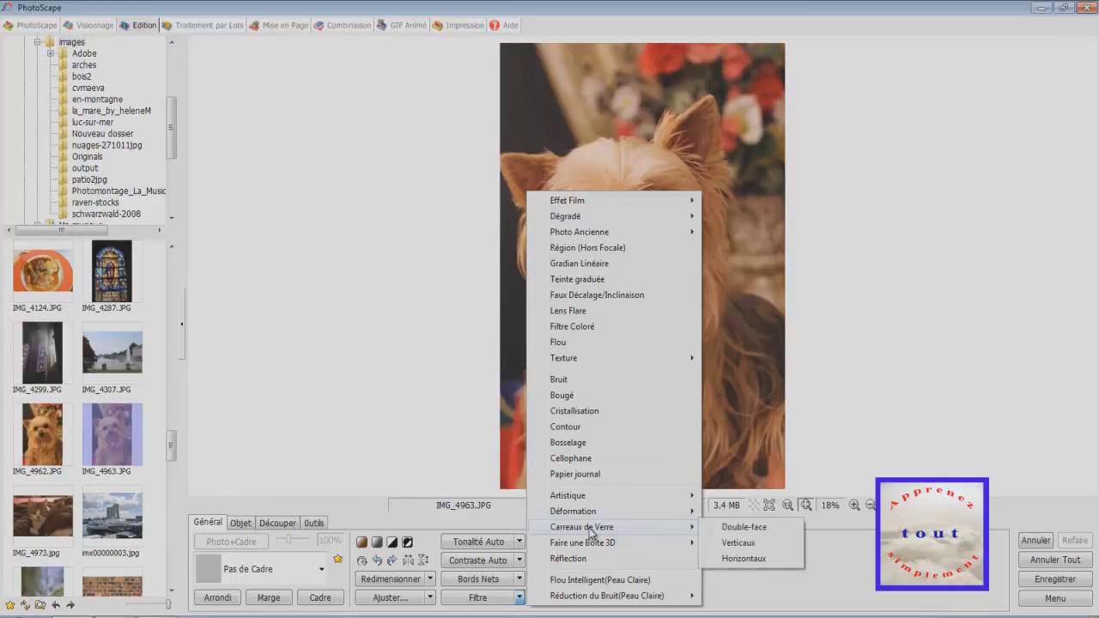
click(728, 530)
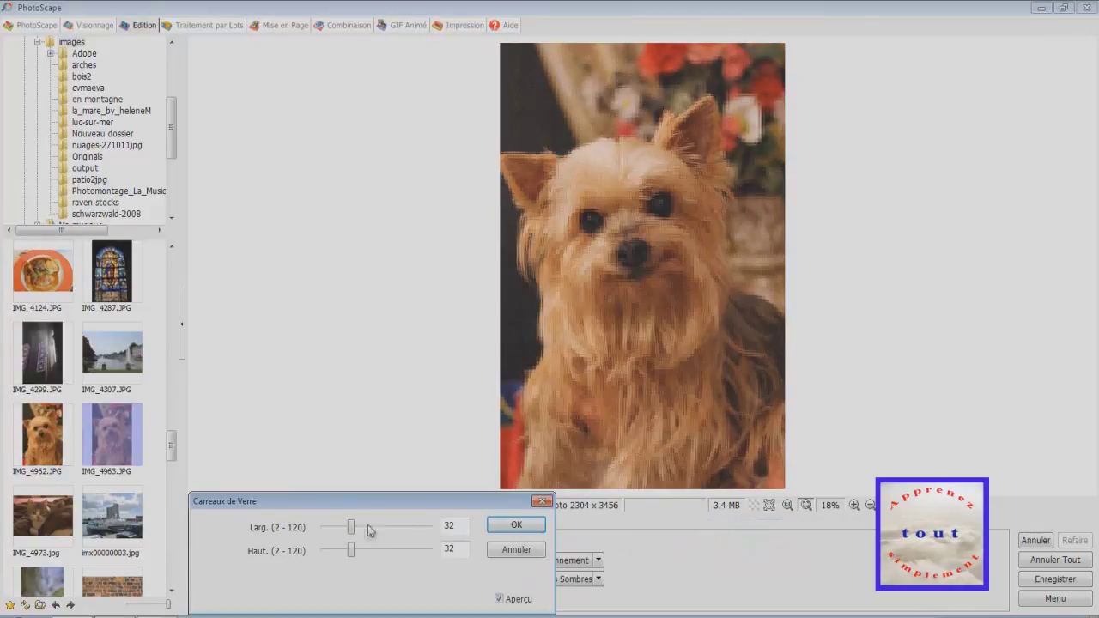
drag(352, 529, 410, 529)
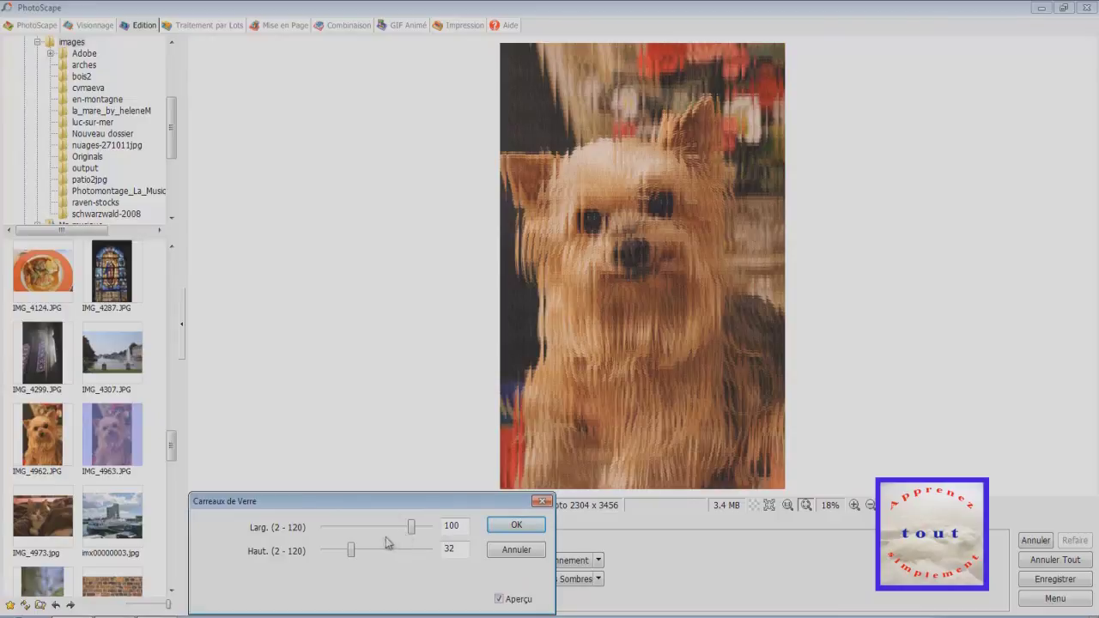
drag(348, 555, 375, 539)
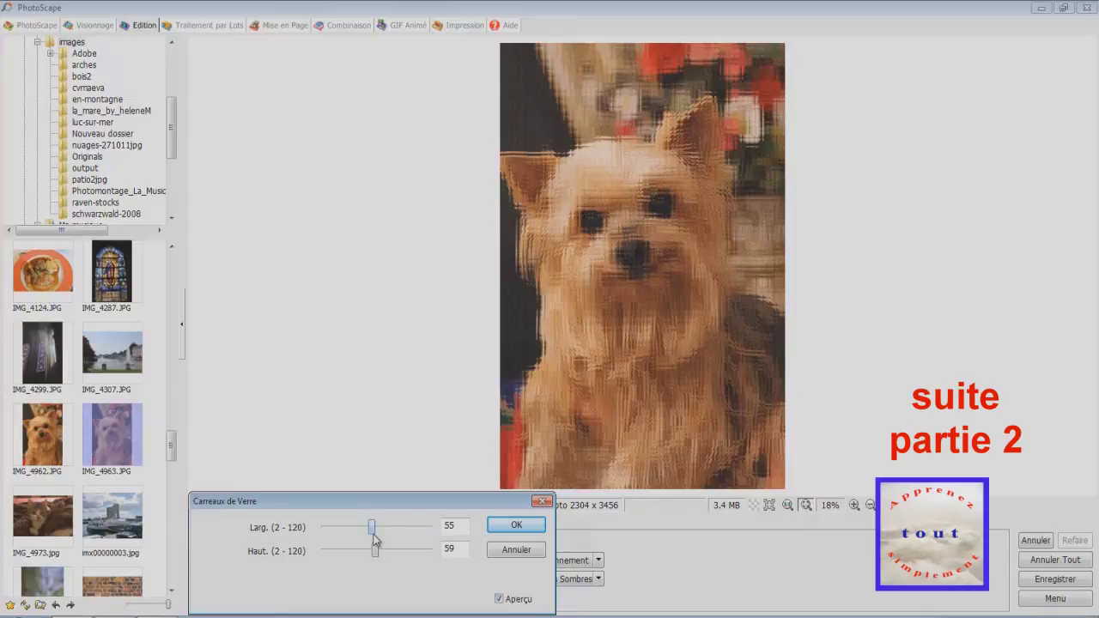
click(515, 553)
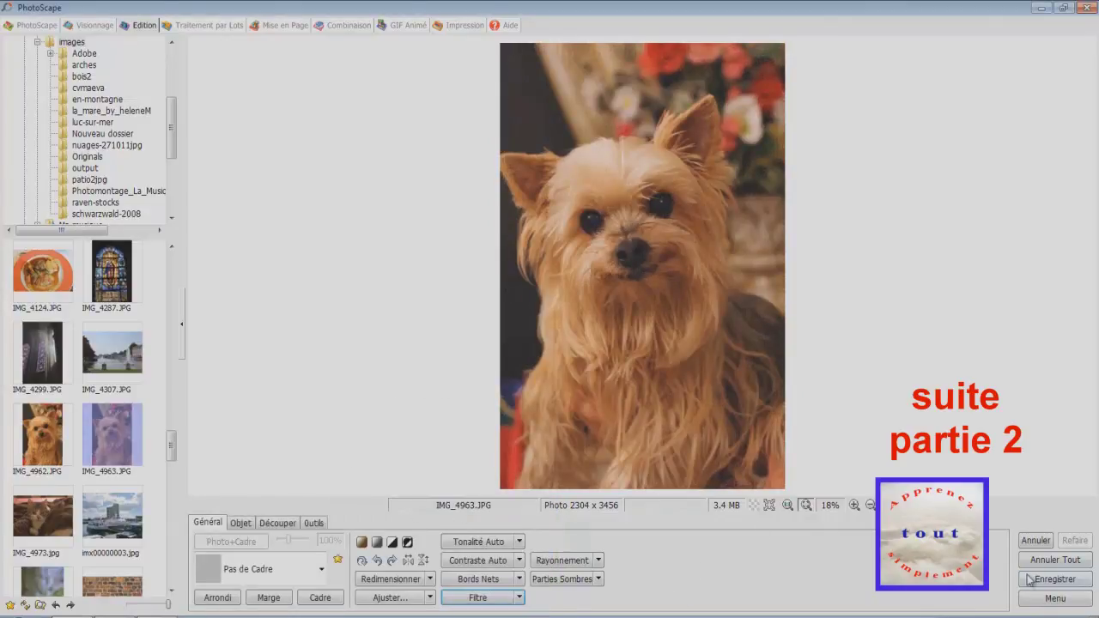